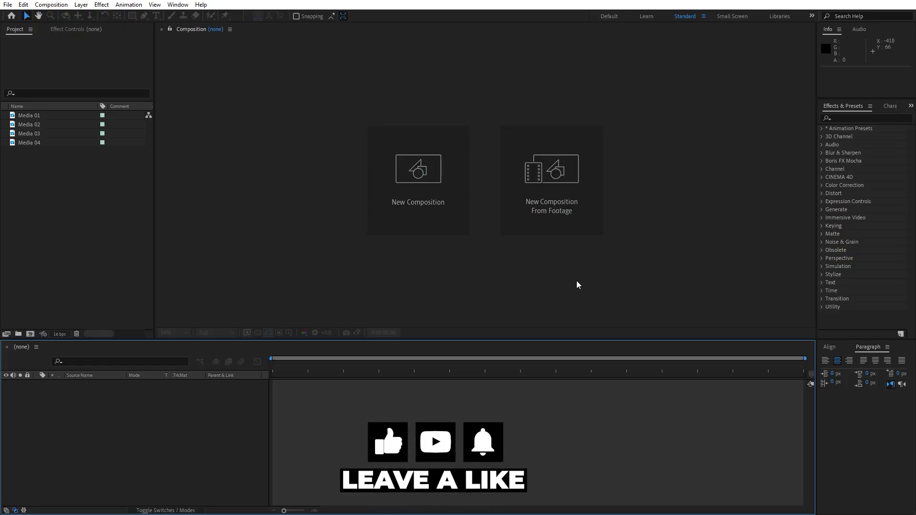
Create a 1920×1080, 30 fps, 10-second composition named 'Final' and add Media 01 as its first layer
click(29, 335)
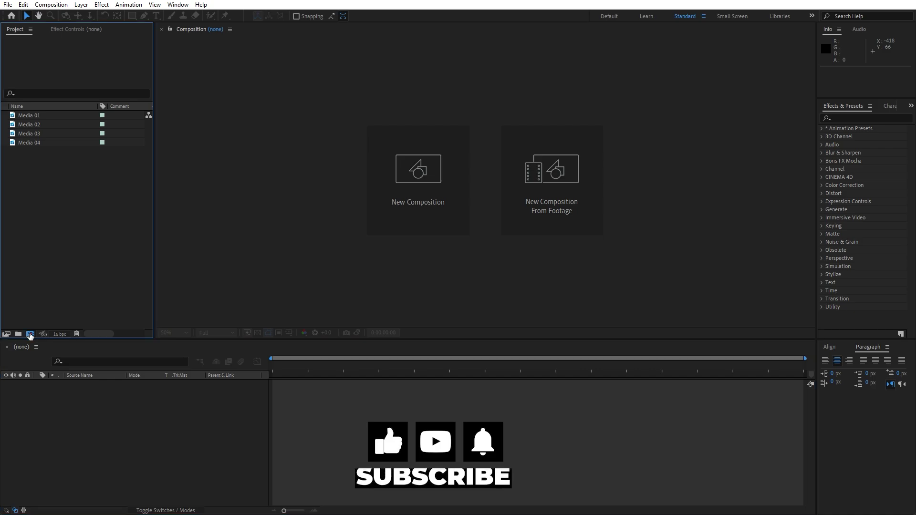
text(Final)
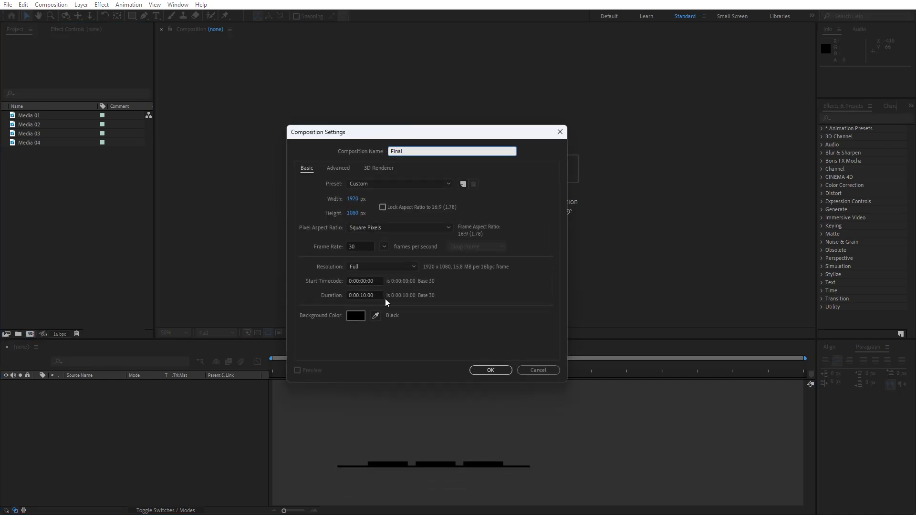
click(488, 372)
click(30, 125)
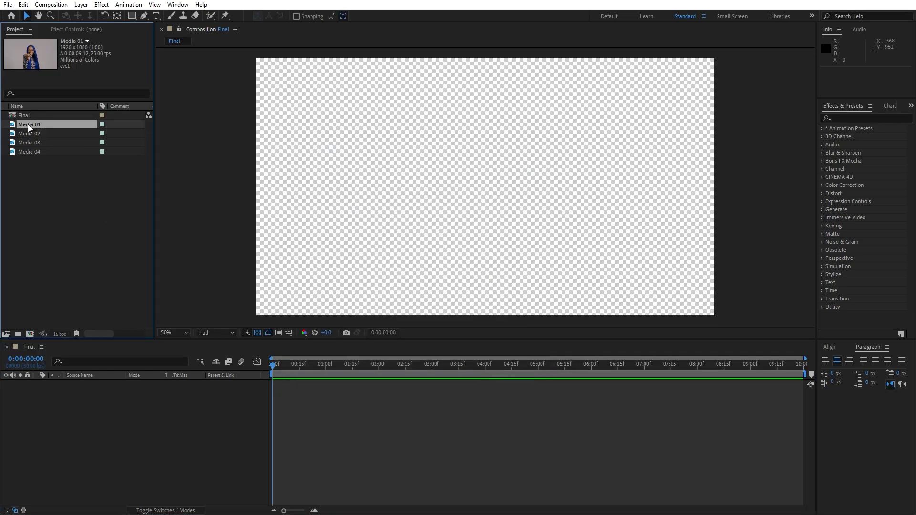
drag(32, 124, 133, 452)
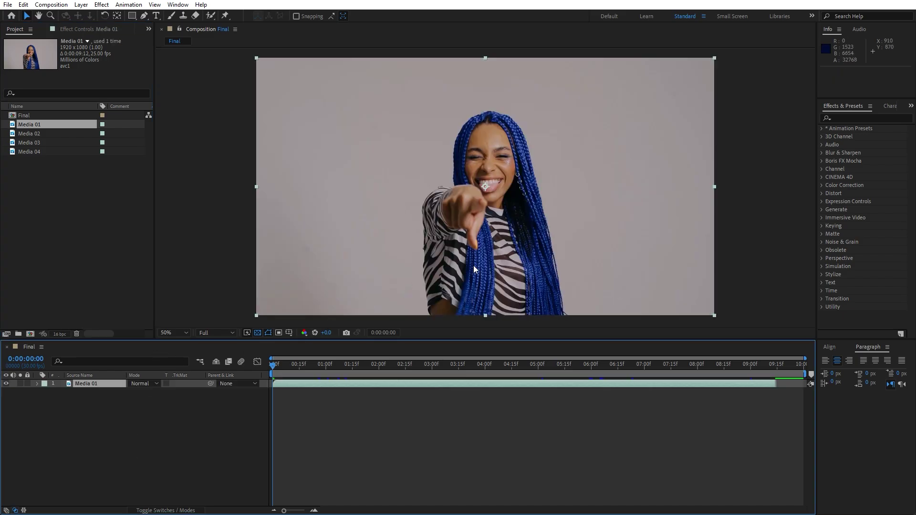
Add a black full-frame solid named TR above Media 01
click(127, 459)
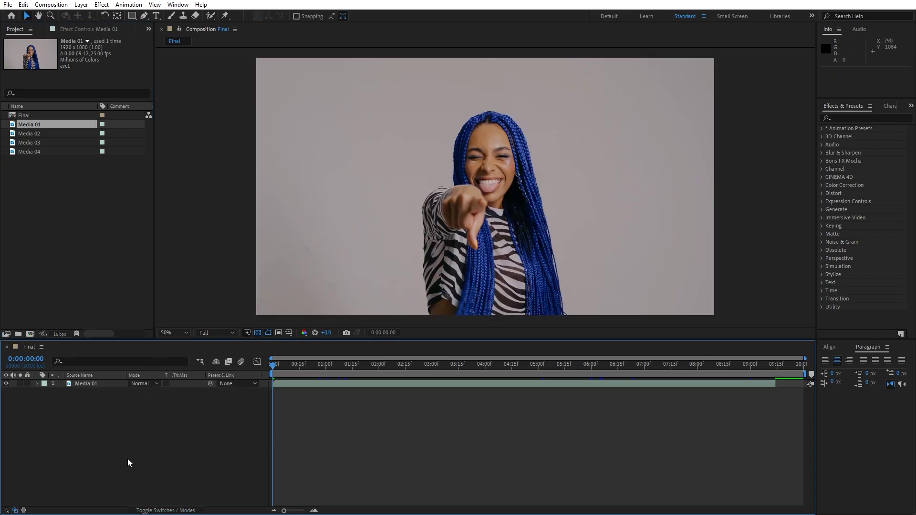
right_click(119, 443)
mouse_move(142, 326)
click(324, 350)
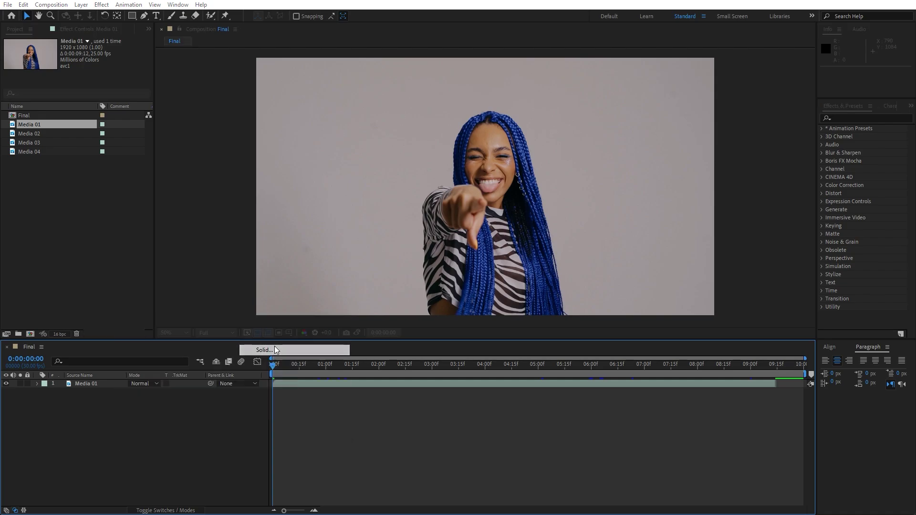
text(TR)
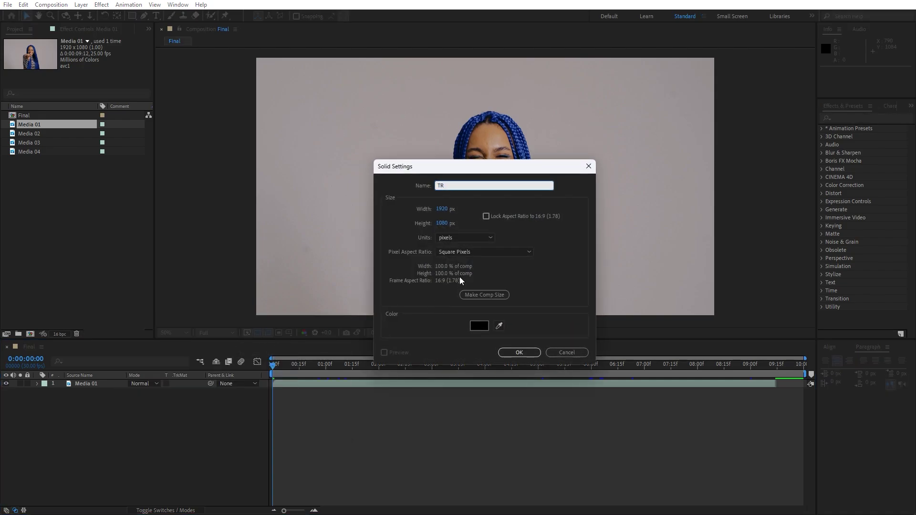
click(520, 352)
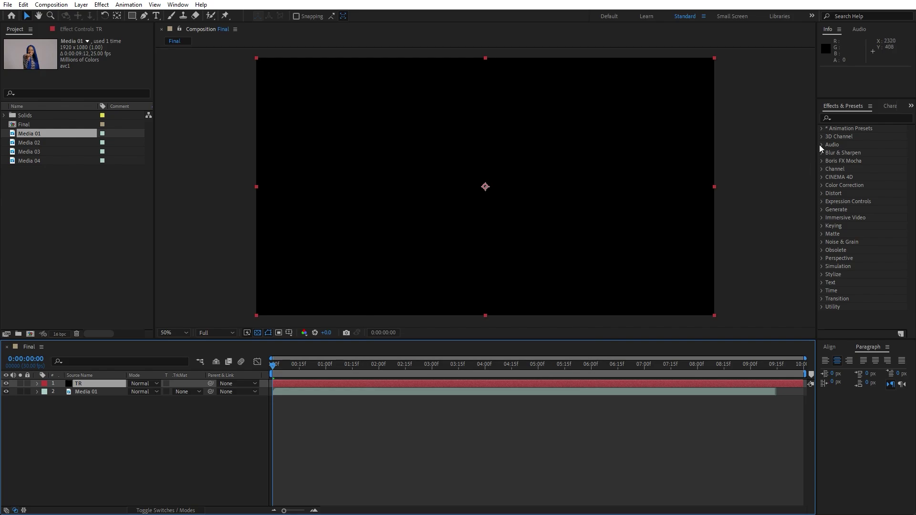
Apply the CC Line Sweep effect to the TR solid
click(848, 117)
text(line s)
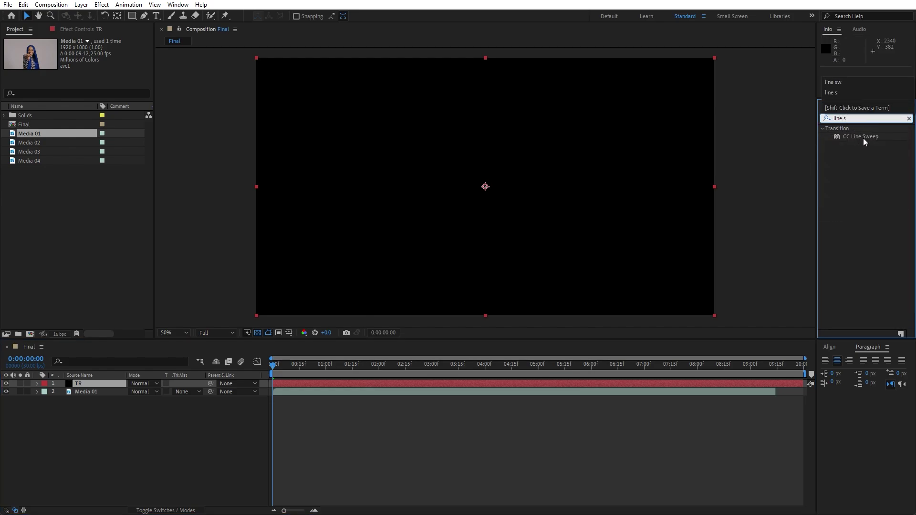
drag(864, 142, 99, 389)
drag(334, 365, 379, 366)
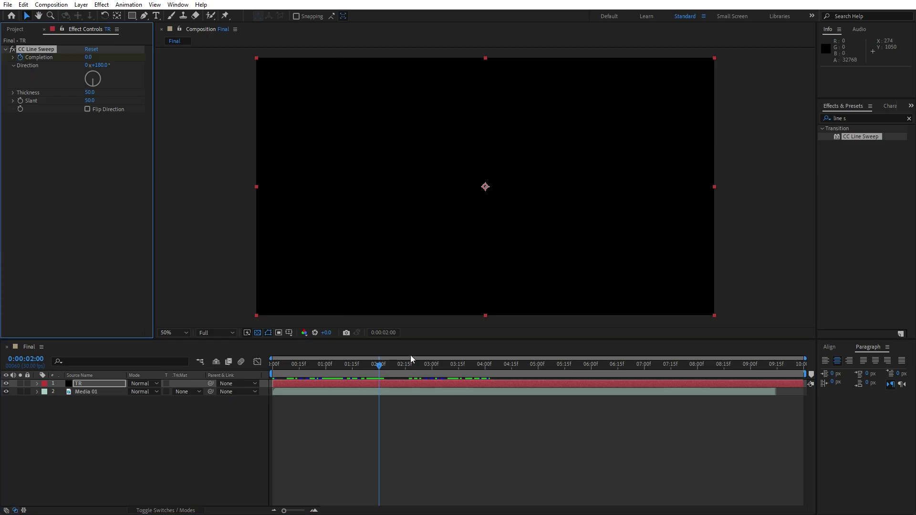
At 4 seconds, set CC Line Sweep Completion 100, Direction 0°, Thickness 60 and Slant 80
drag(480, 374, 485, 374)
click(89, 57)
text(100)
key(Return)
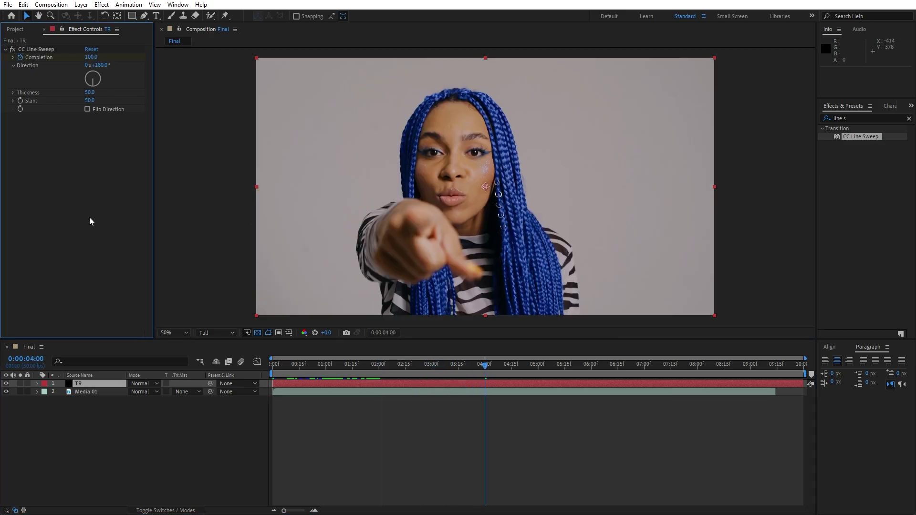
click(99, 65)
text(0)
key(Return)
click(89, 92)
text(60)
key(Return)
click(89, 101)
text(80)
key(Return)
Set Media 01's Track Matte to Alpha Matte 'TR' and scrub to preview the stair wipe
click(82, 391)
click(181, 391)
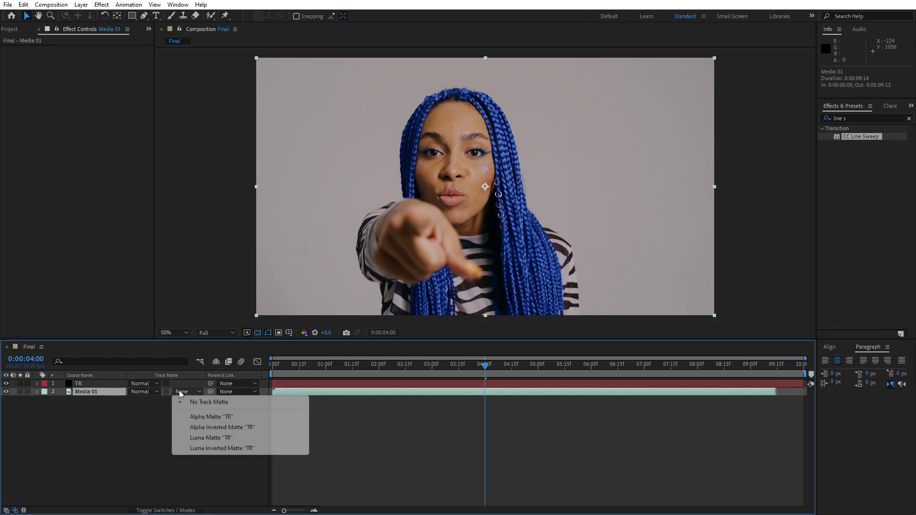
click(199, 418)
drag(400, 365, 375, 371)
click(108, 448)
Ease TR's two Completion keyframes in the speed graph so the sweep starts fast and slows out
click(86, 384)
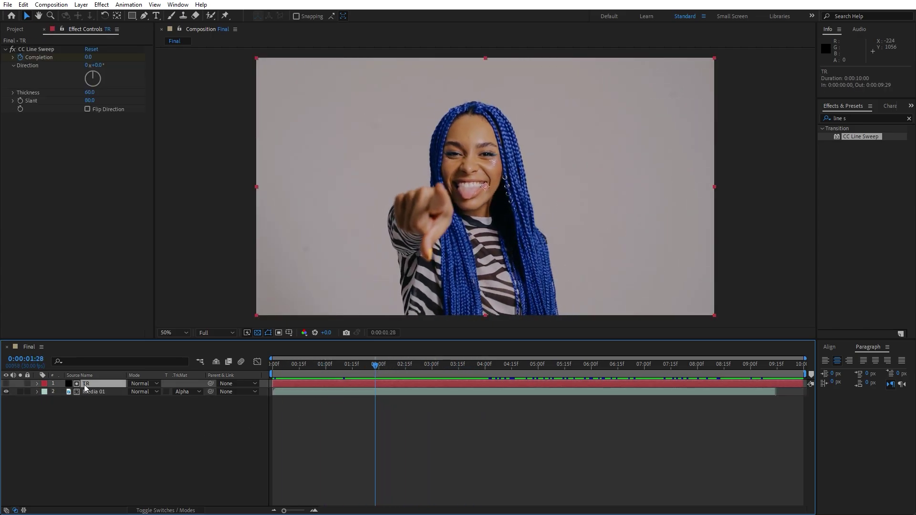
key(u)
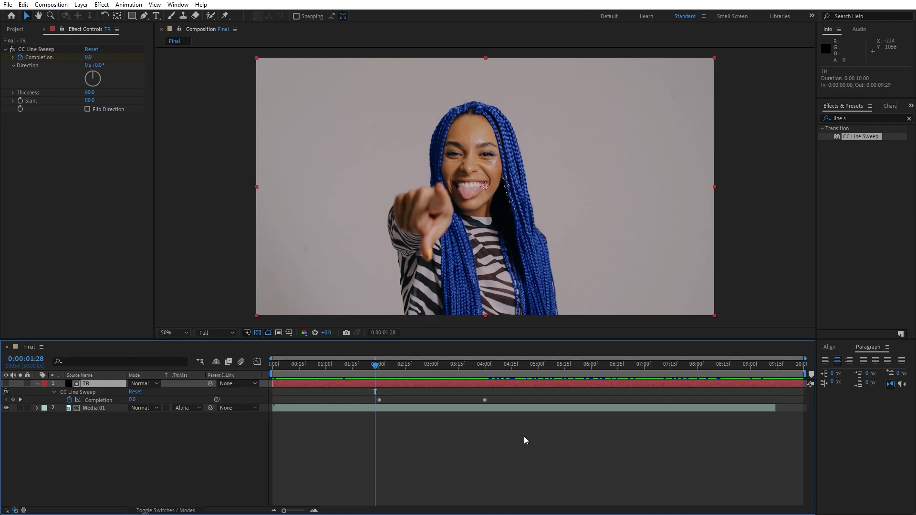
drag(545, 444, 291, 371)
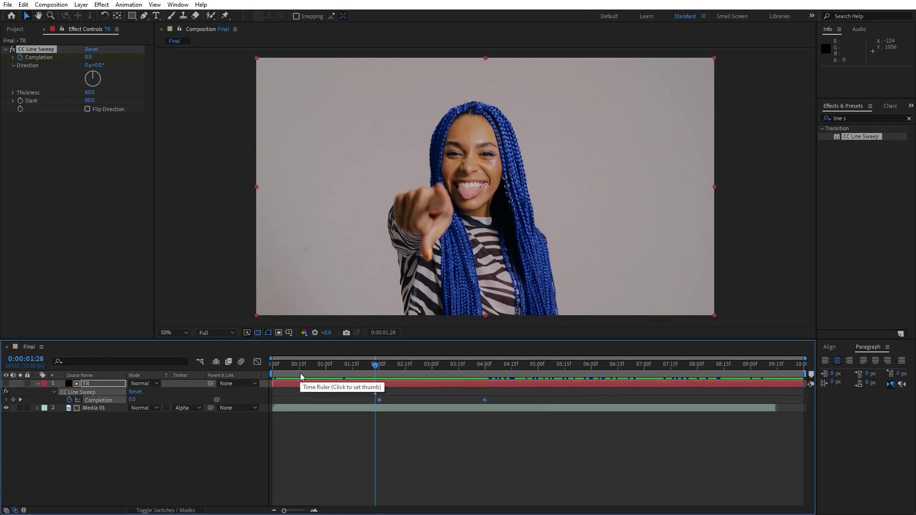
click(257, 362)
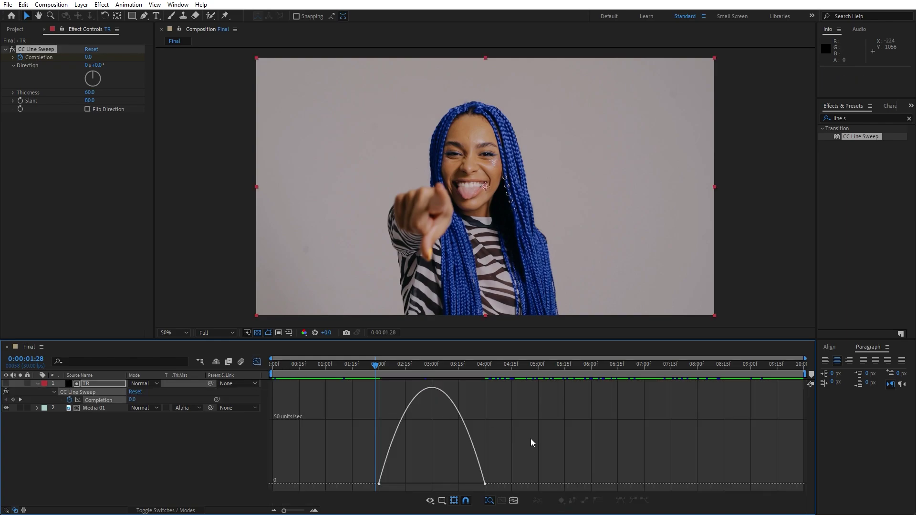
drag(468, 483, 436, 484)
click(256, 361)
click(37, 385)
drag(148, 448, 42, 360)
Pre-compose TR and Media 01 into 'Transtion 01' and return to the timeline start
right_click(89, 393)
click(142, 339)
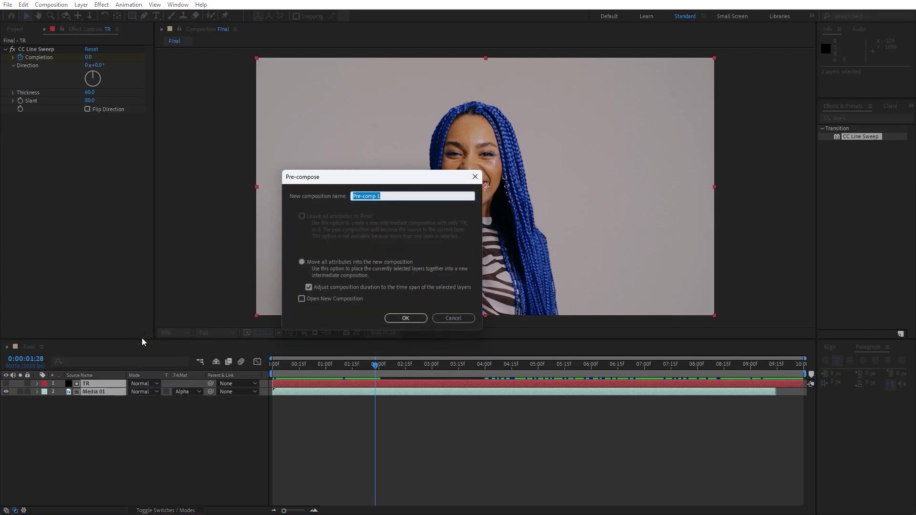
text(Transtion 01)
click(405, 317)
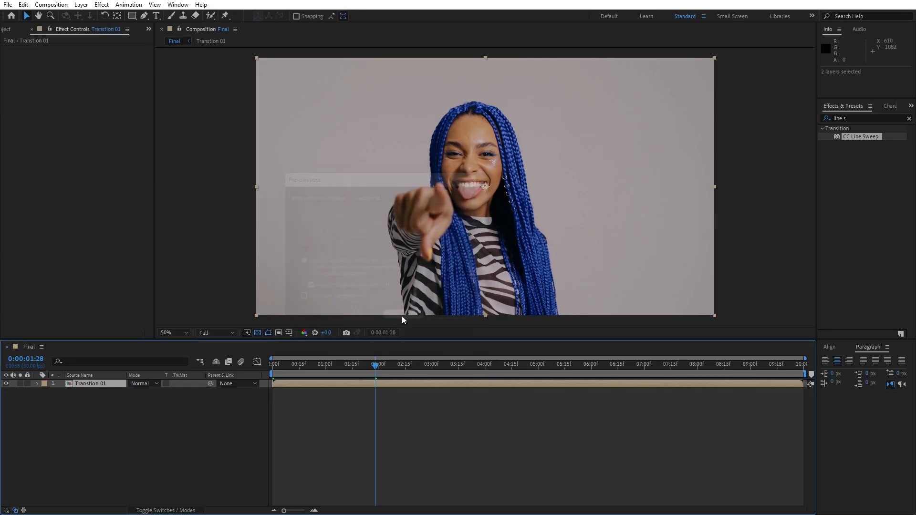
key(Home)
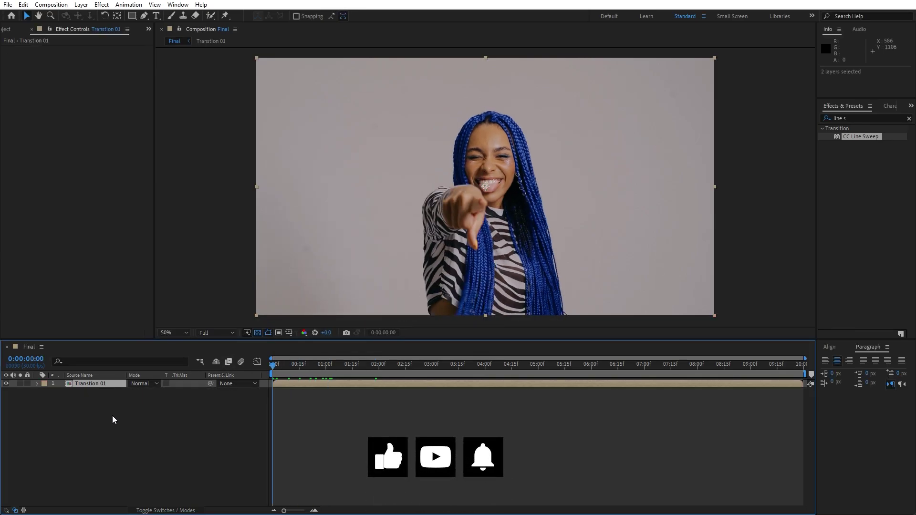
Duplicate Transtion 01, label the lower copy orange and start it one frame later
key(ctrl+d)
click(93, 393)
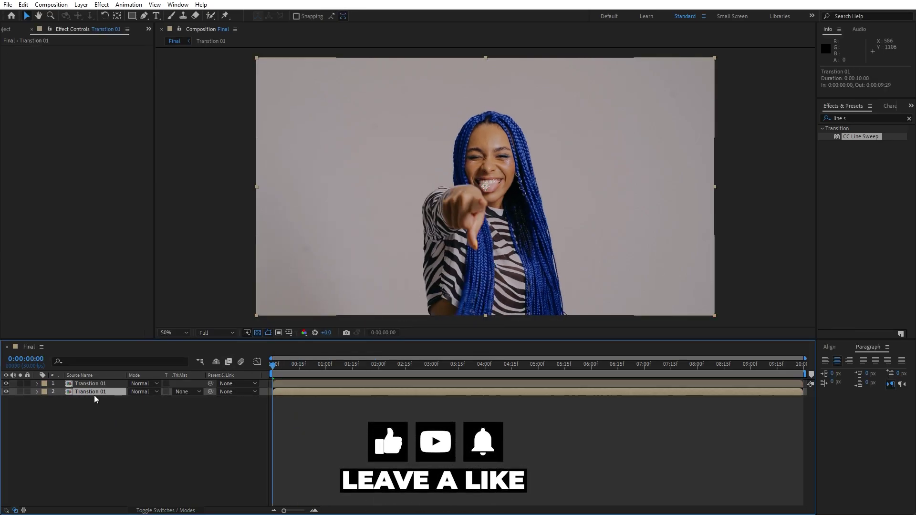
click(45, 395)
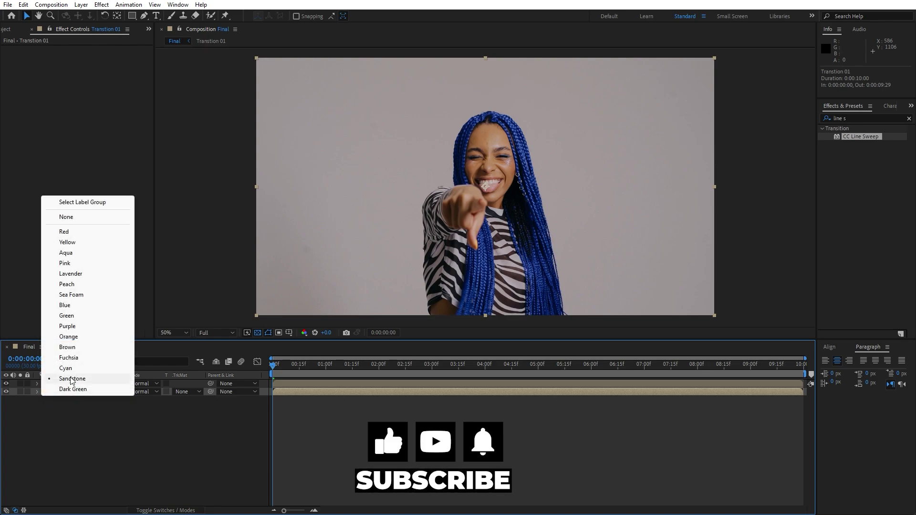
click(72, 334)
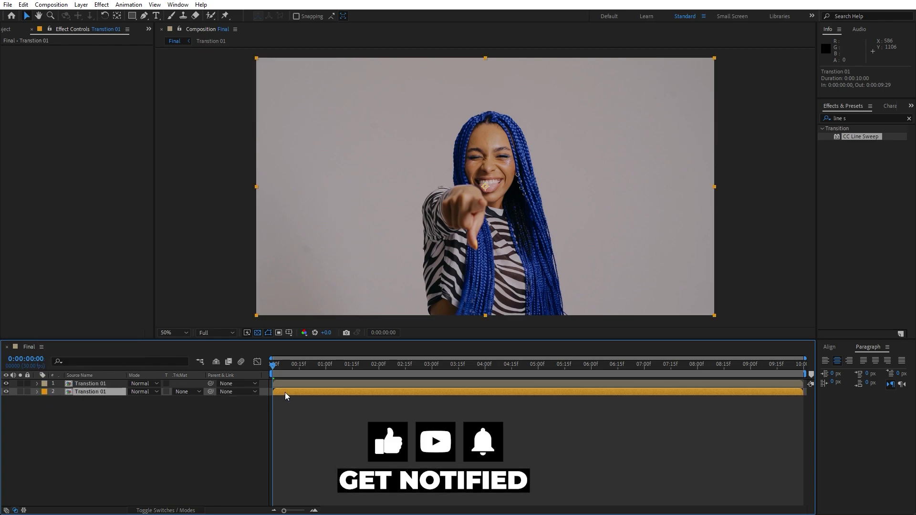
drag(285, 392, 287, 391)
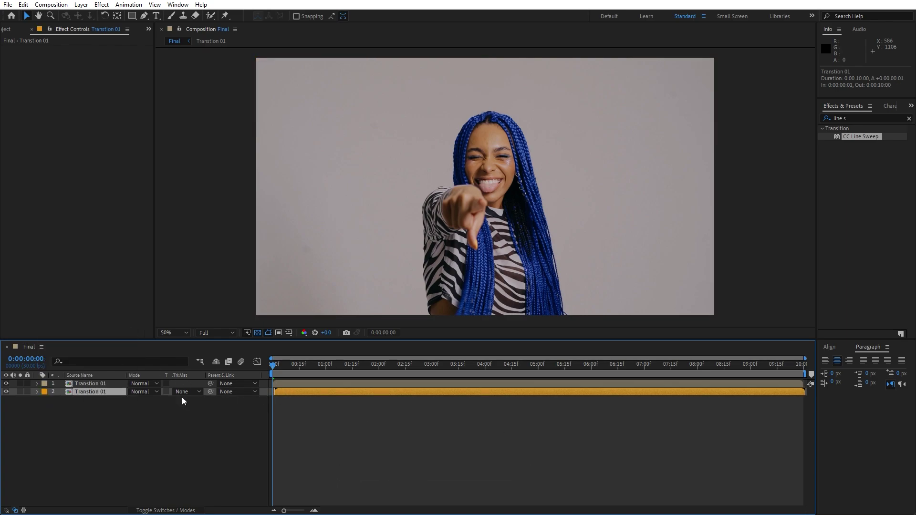
click(863, 118)
text(fill)
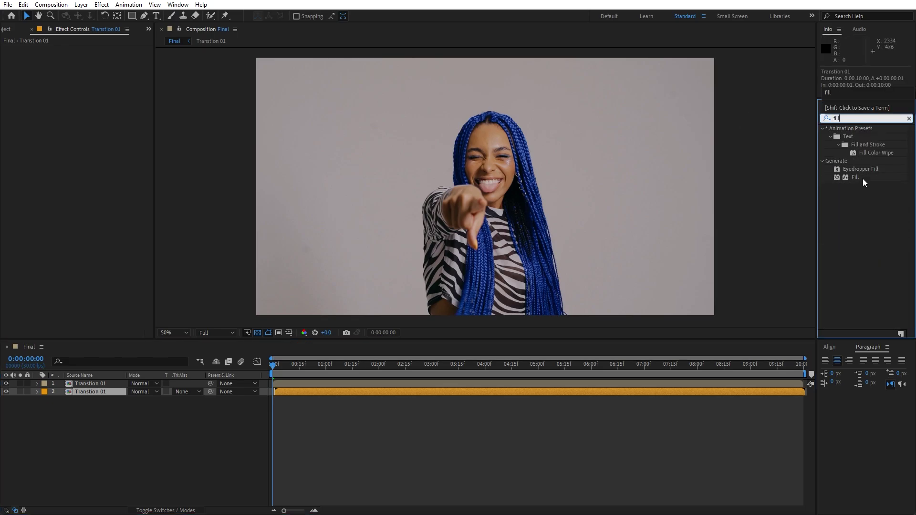
Apply Fill to layer 2 with its colour sampled from the blue hair in the footage
drag(860, 179, 98, 394)
drag(292, 368, 405, 369)
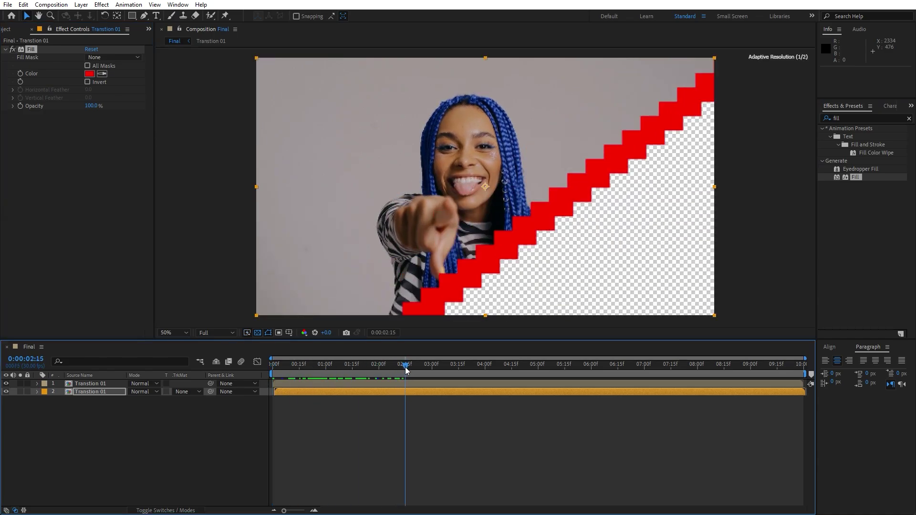
click(102, 75)
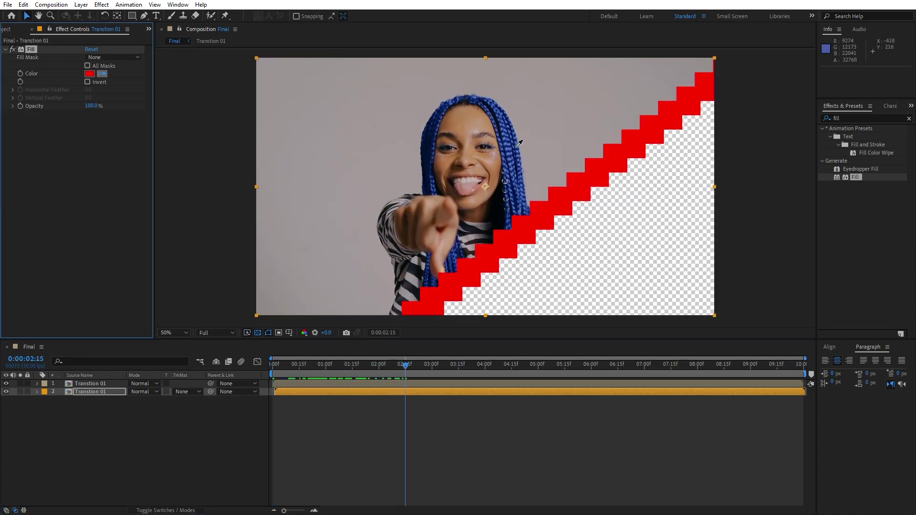
click(512, 142)
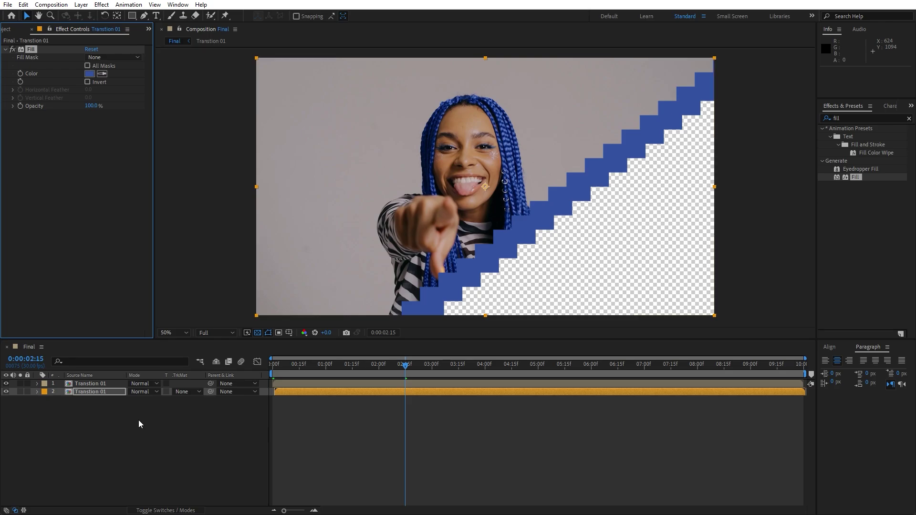
Duplicate layer 2, start the copy one frame later and give it a blue label
click(92, 392)
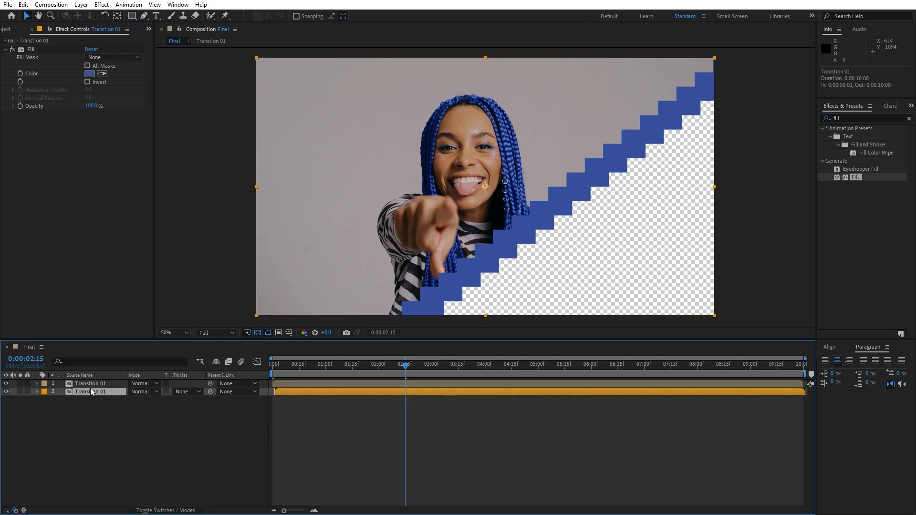
key(ctrl+d)
drag(286, 400, 287, 400)
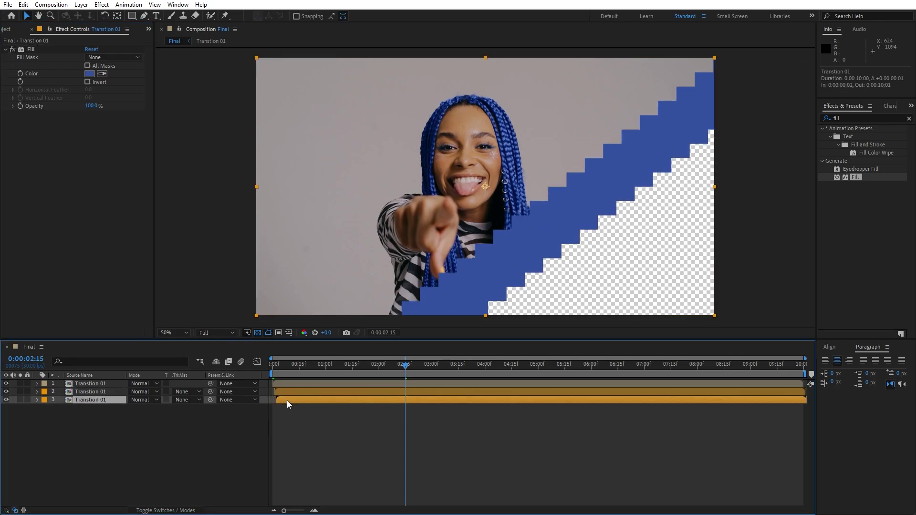
click(48, 401)
click(94, 313)
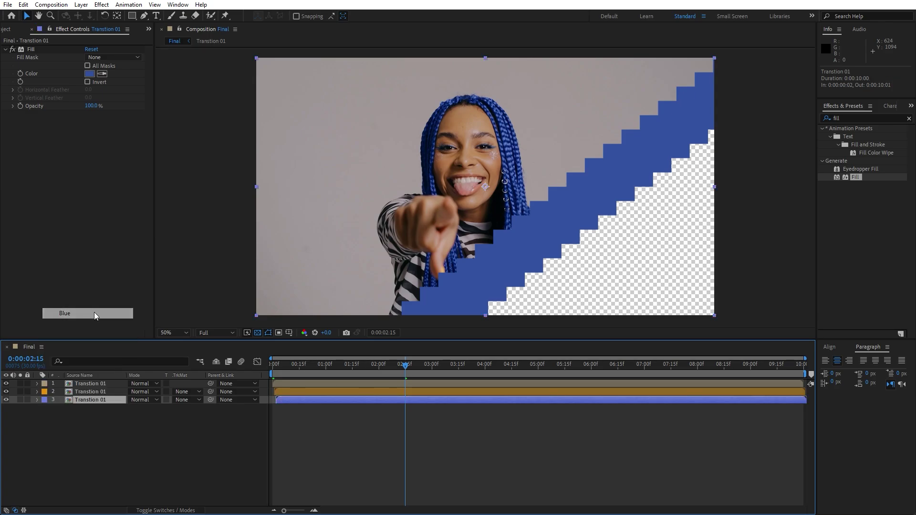
Set layer 3's Fill to the sampled skin tone and preview up to 01:27
click(102, 74)
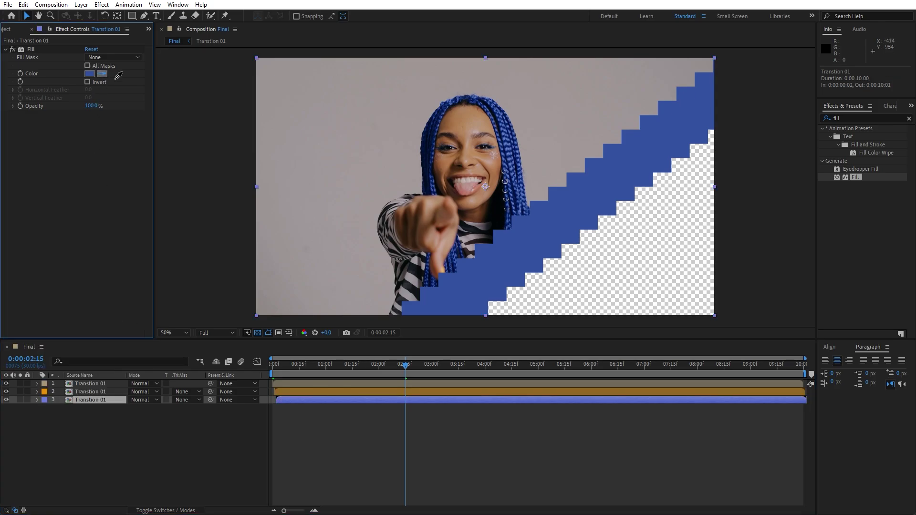
click(497, 164)
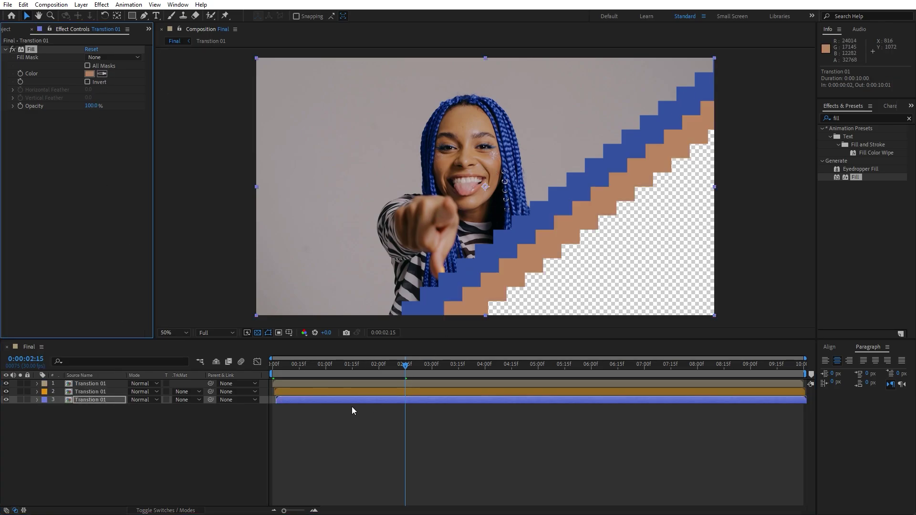
click(306, 365)
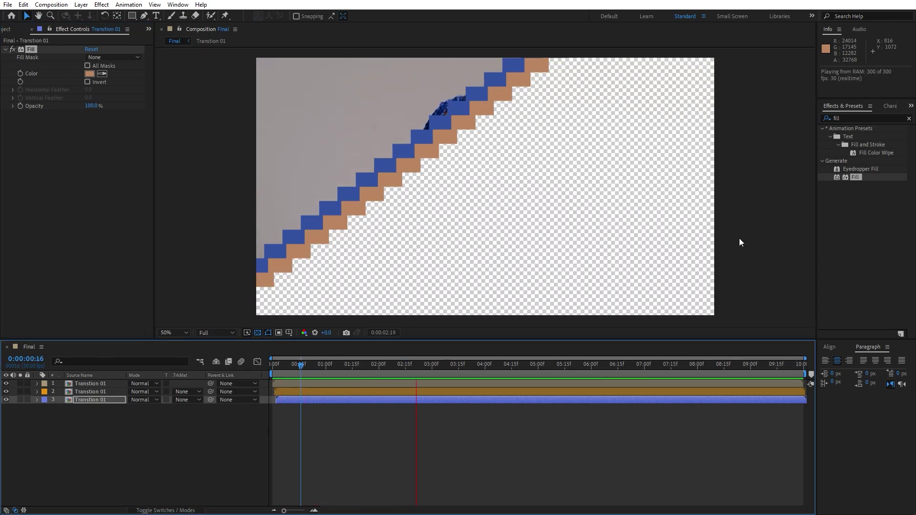
click(374, 365)
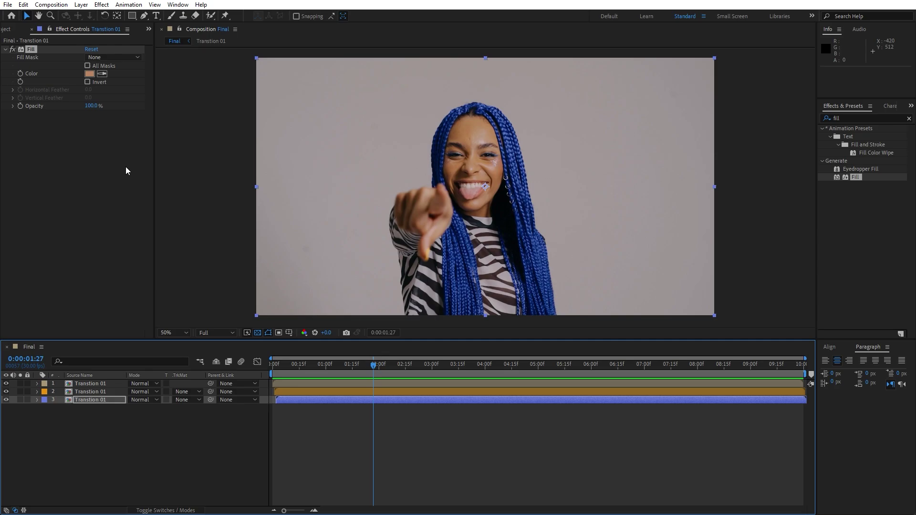
drag(156, 442, 34, 347)
Pre-compose the three Transition 01 layers into a composition named 'Slide 01'
right_click(85, 401)
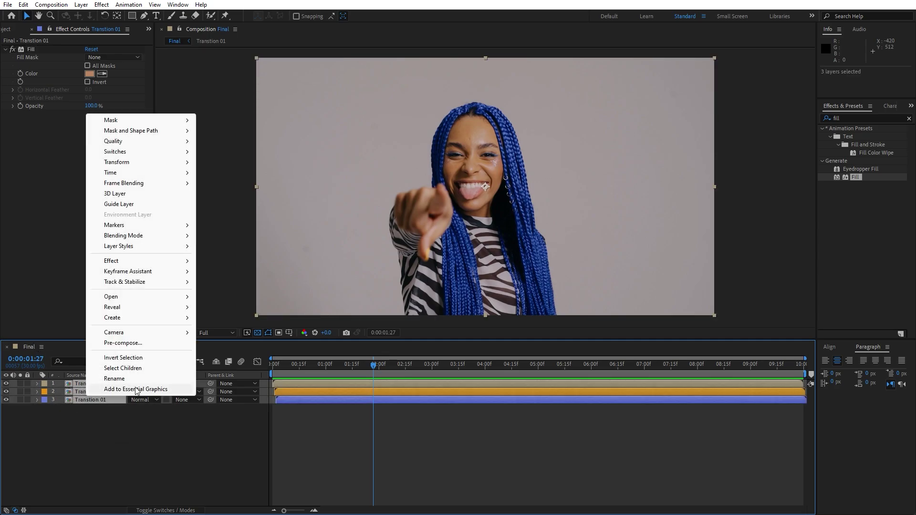
click(139, 341)
text(Slide 01)
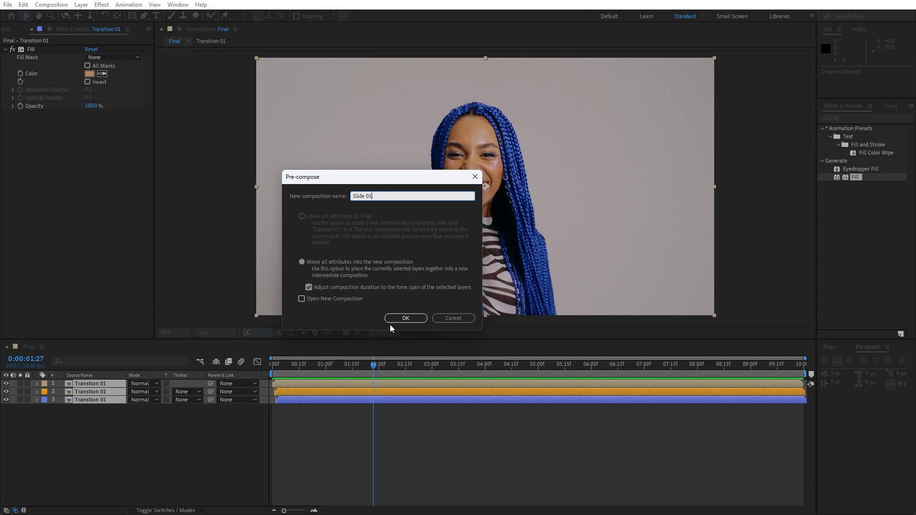
click(392, 321)
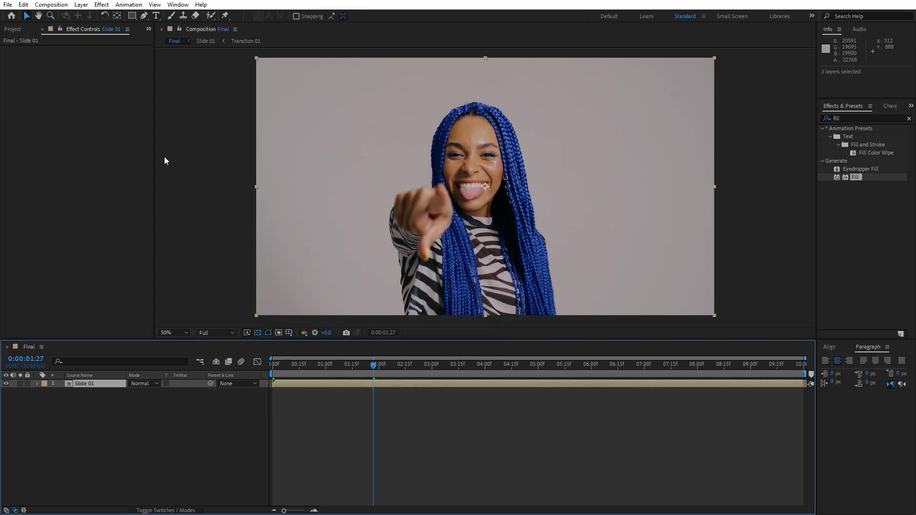
click(32, 29)
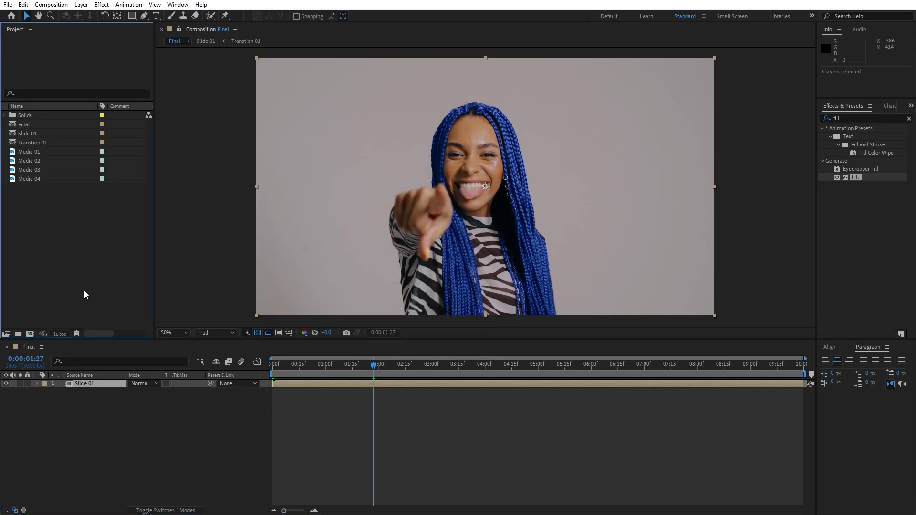
Duplicate Slide 01 as Slide 02 and place it in Final starting at 0:00:02:01
click(37, 134)
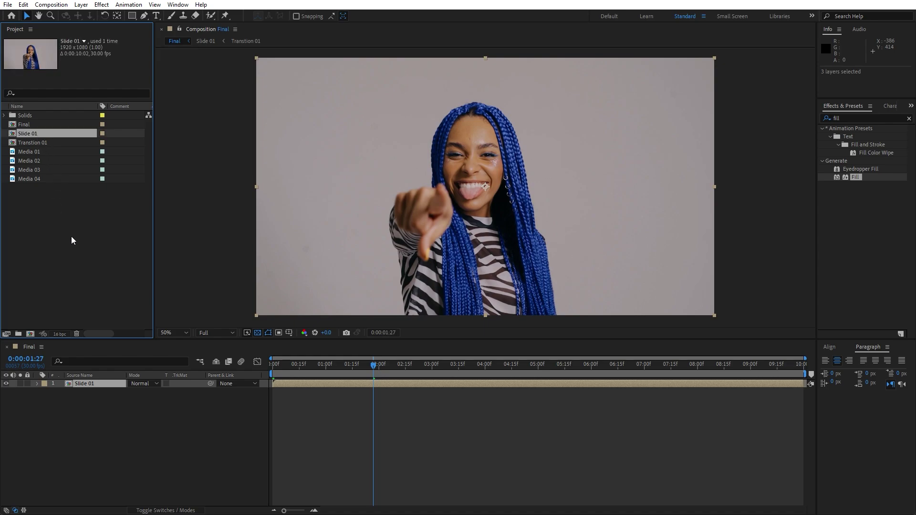
key(ctrl+d)
drag(28, 143, 138, 428)
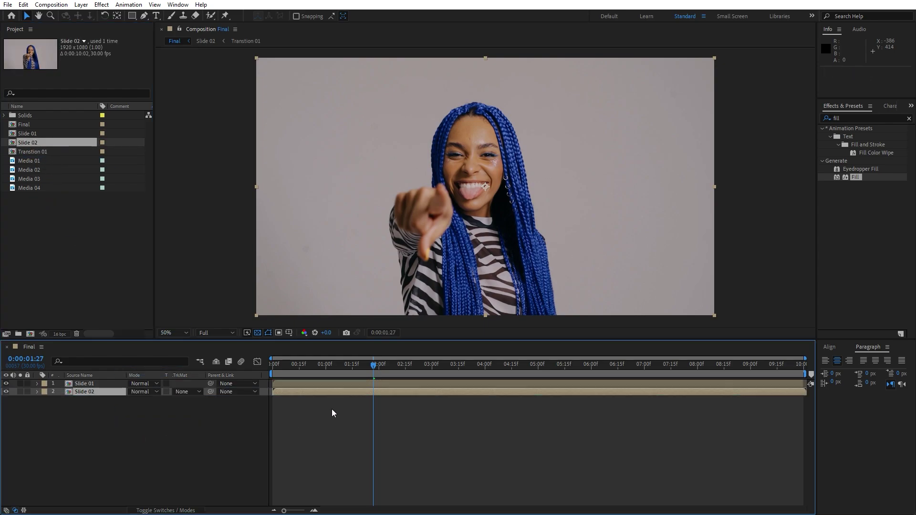
drag(284, 393, 328, 391)
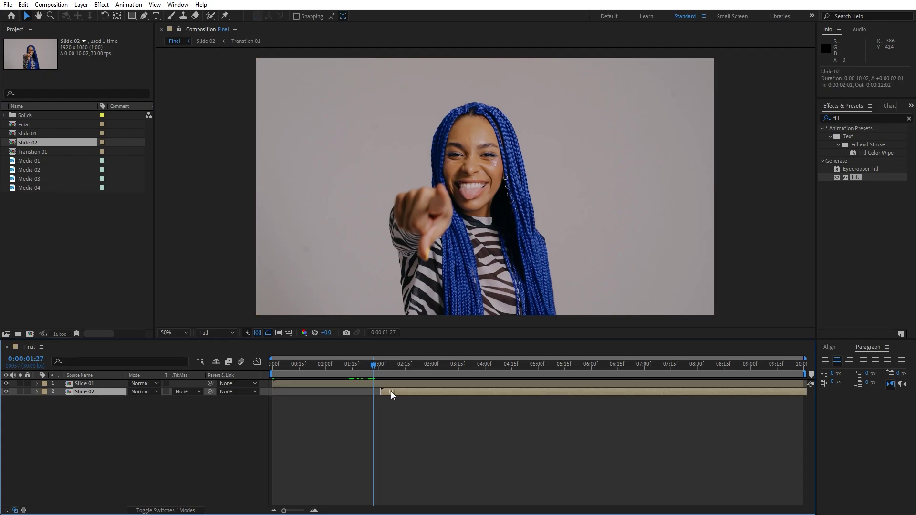
click(59, 415)
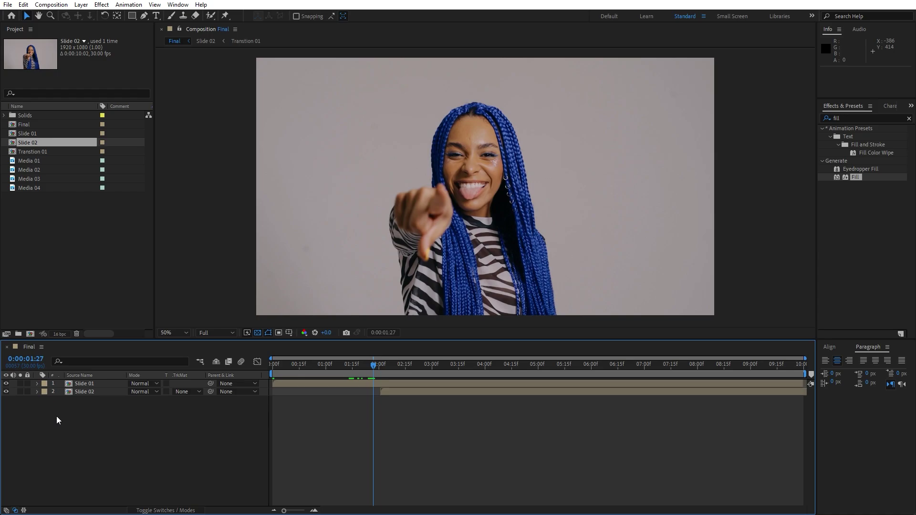
double_click(94, 394)
In Slide 02, swap the three layers' source to a duplicate of Transition 01
drag(107, 451, 84, 362)
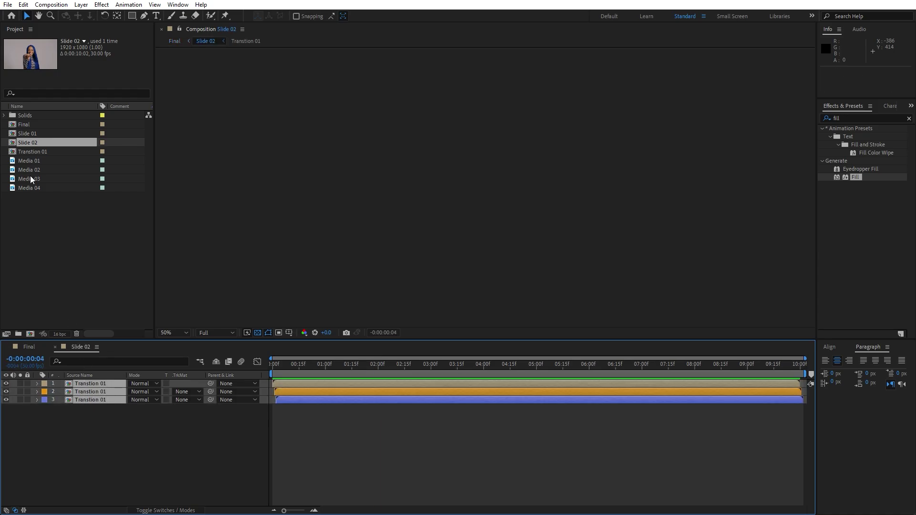
click(47, 152)
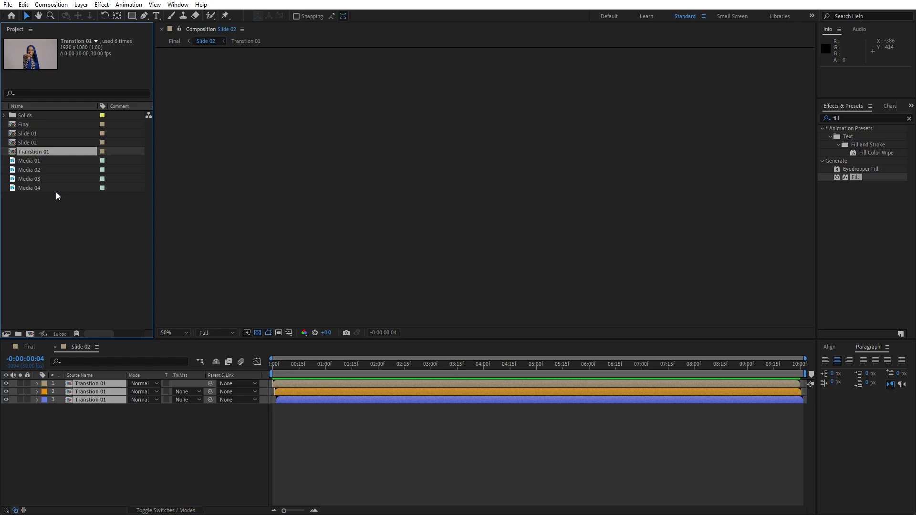
key(ctrl+d)
drag(38, 160, 100, 394)
drag(288, 367, 357, 371)
double_click(91, 401)
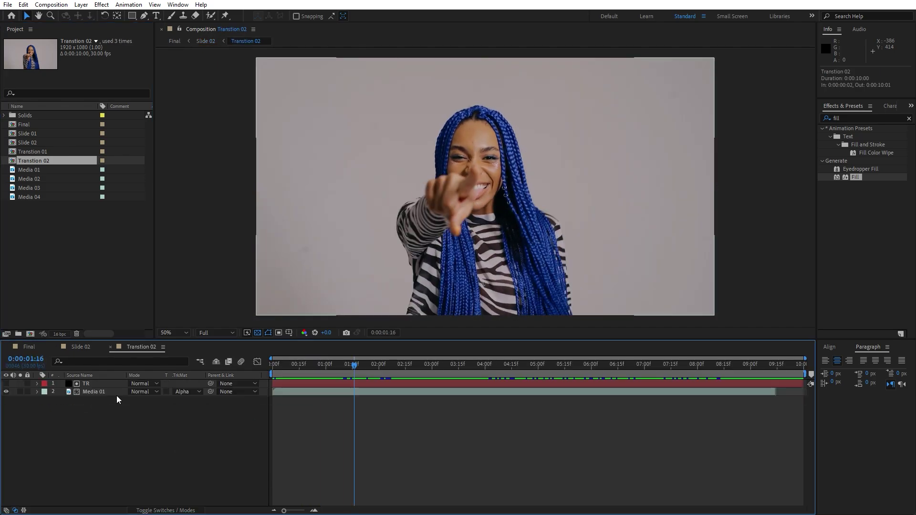
Replace the Media 01 footage with Media 02 in the copied transition and check it at 0:00:02:07
click(98, 391)
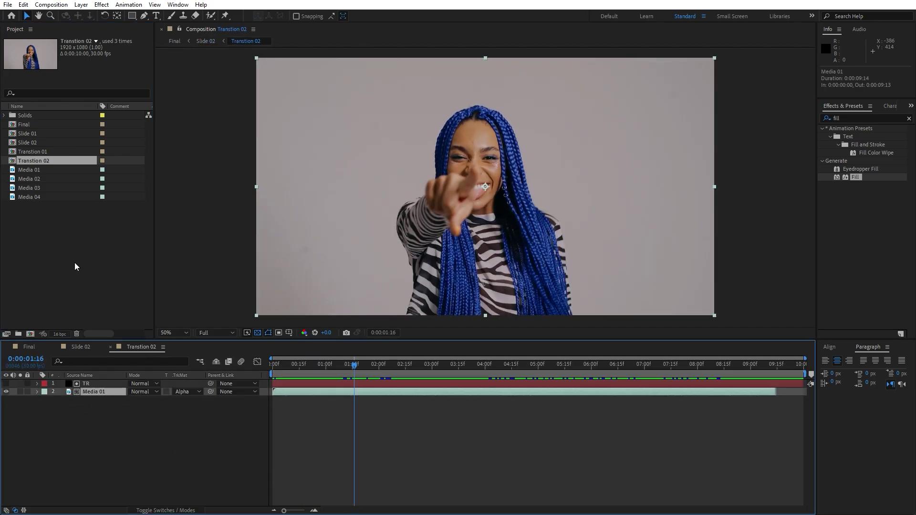
click(39, 180)
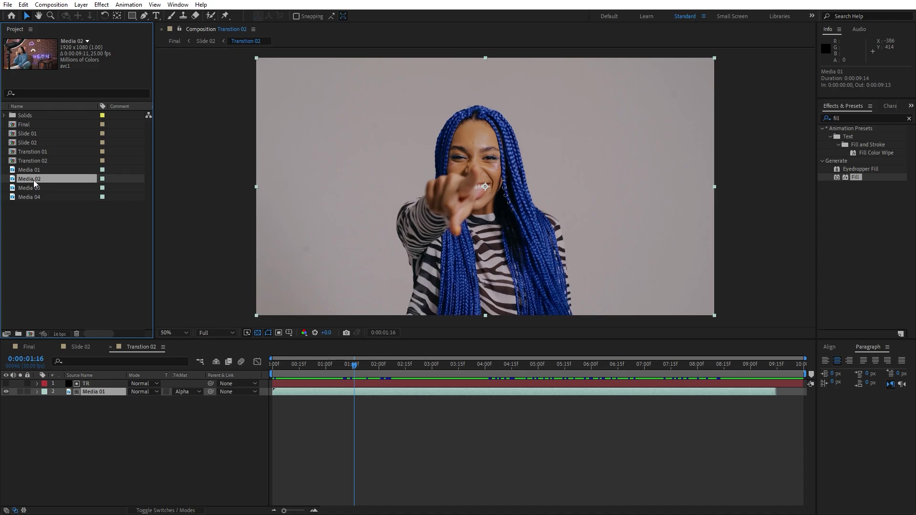
drag(35, 181, 99, 393)
drag(331, 368, 391, 368)
Enable Flip Direction on the TR layer's CC Line Sweep, then return to the Final composition
click(108, 425)
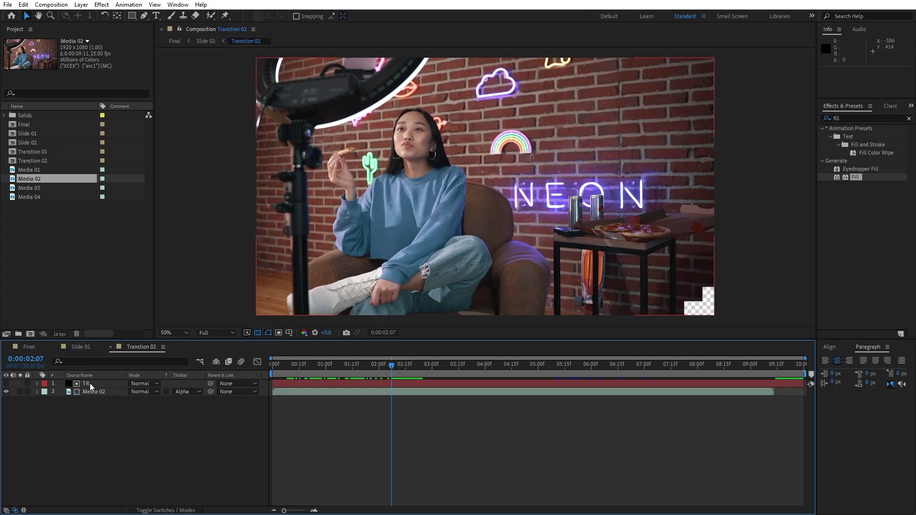
click(90, 382)
key(F3)
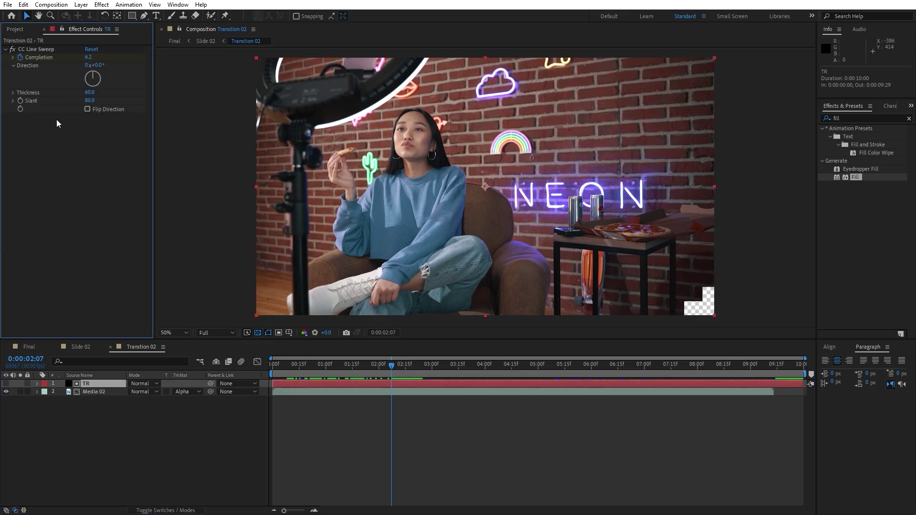
drag(337, 369, 402, 374)
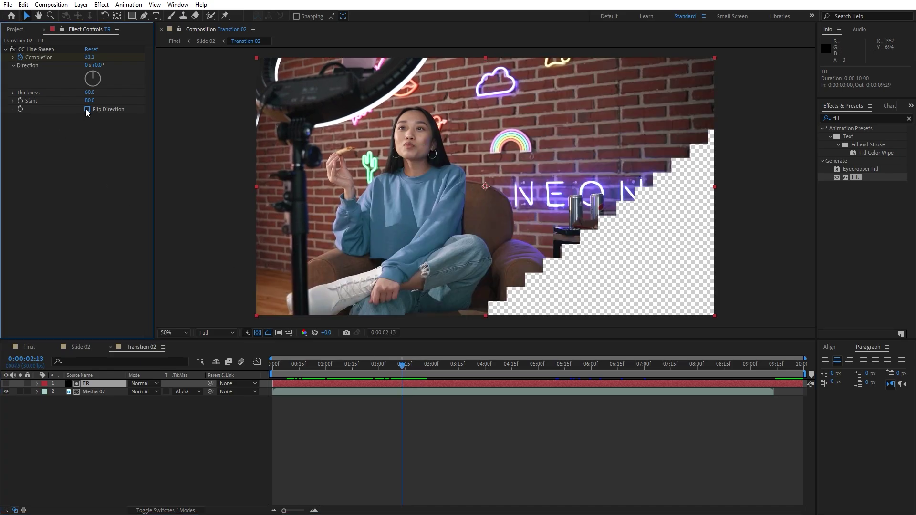
click(87, 109)
click(134, 452)
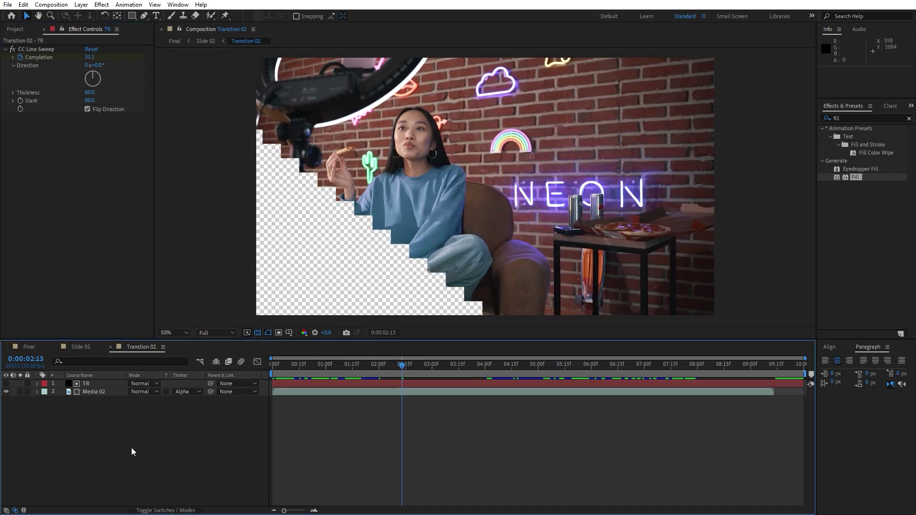
click(27, 347)
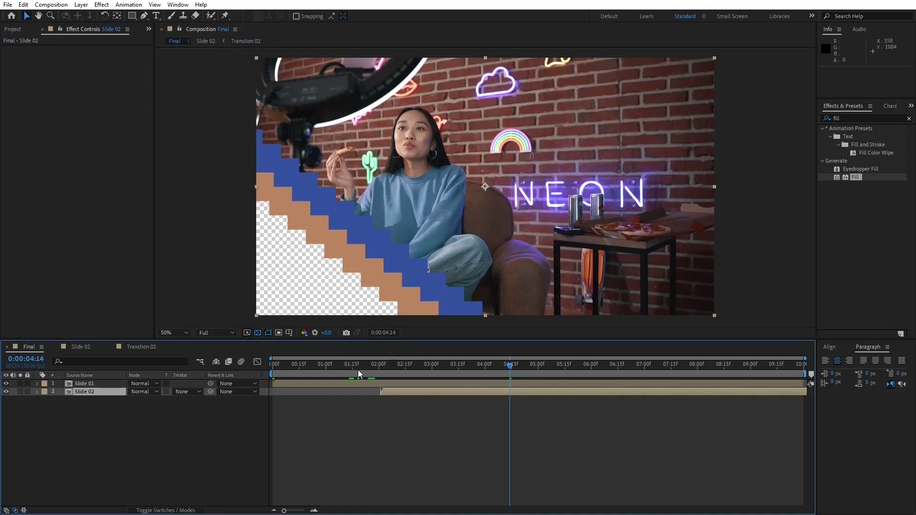
Preview Final from near the start and from 03:10, then open the Slide 02 composition
click(355, 370)
key(space)
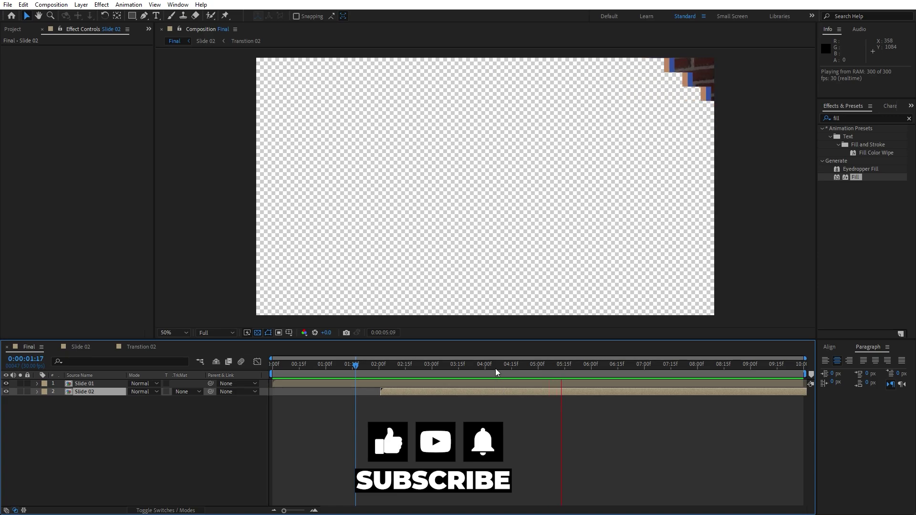
click(449, 371)
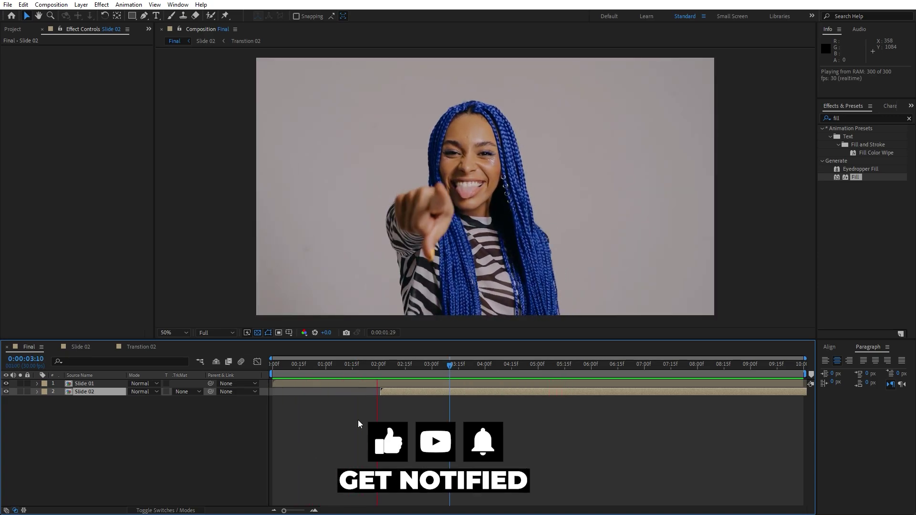
double_click(91, 393)
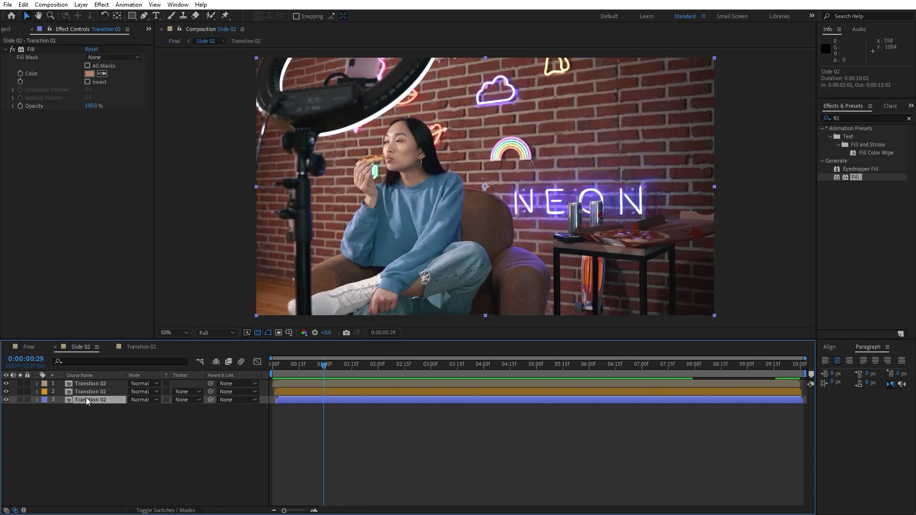
Shift TR's Completion keyframes in Transition 02 to start at 0:00:03:00, then preview Final
double_click(87, 393)
click(90, 385)
key(u)
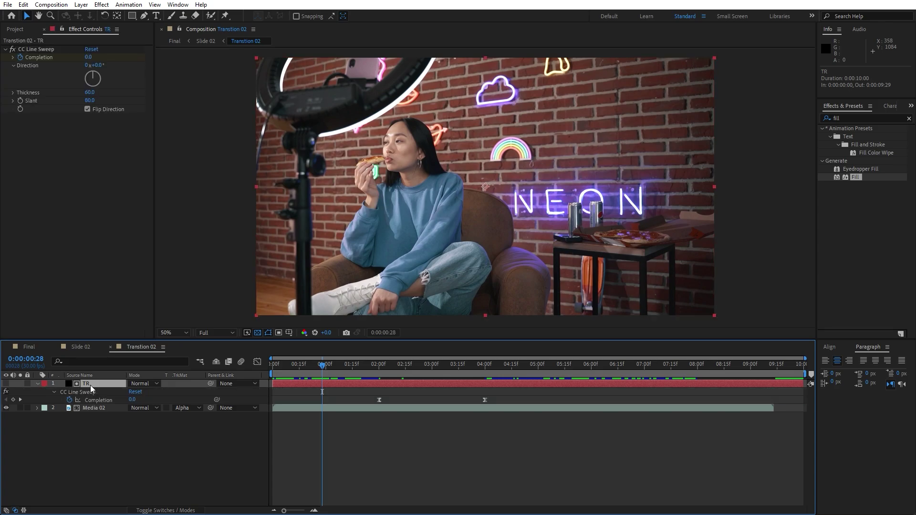
drag(507, 397, 431, 397)
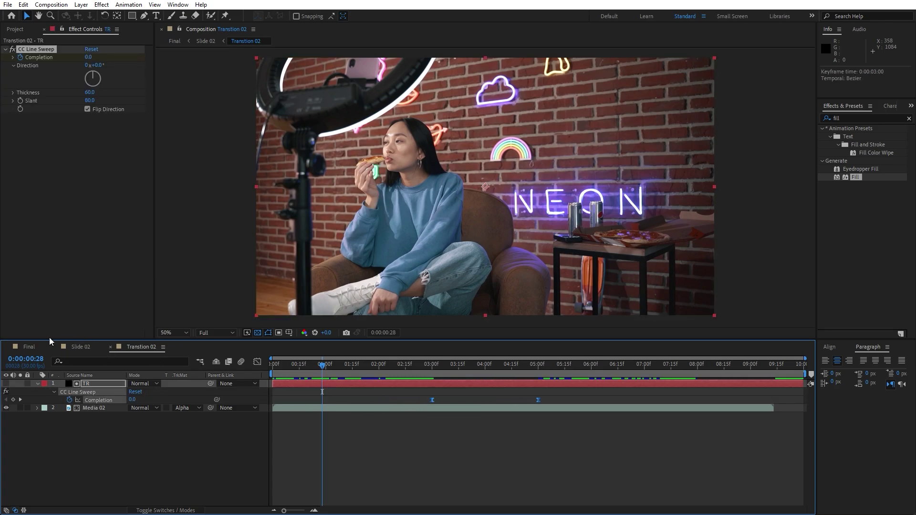
click(24, 348)
key(space)
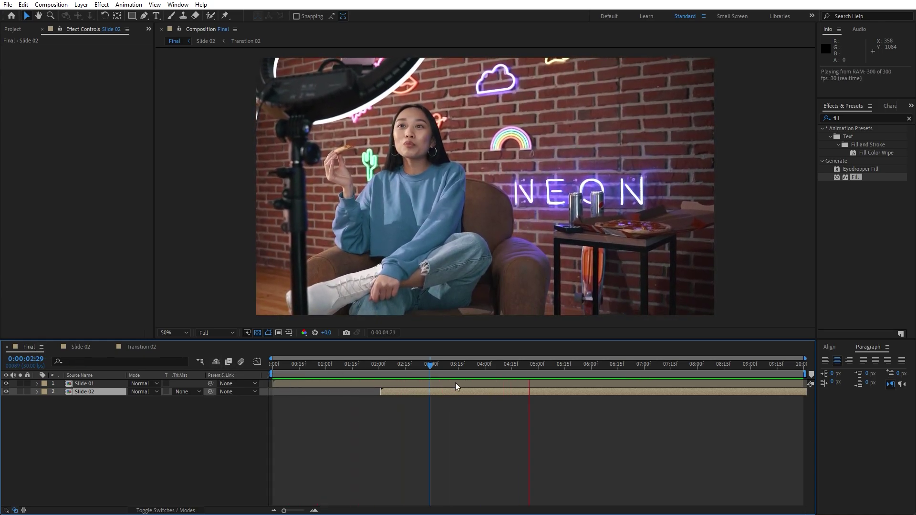
Duplicate Slide 02 as Slide 03 and add it to Final starting at about 0:00:04:02
click(512, 364)
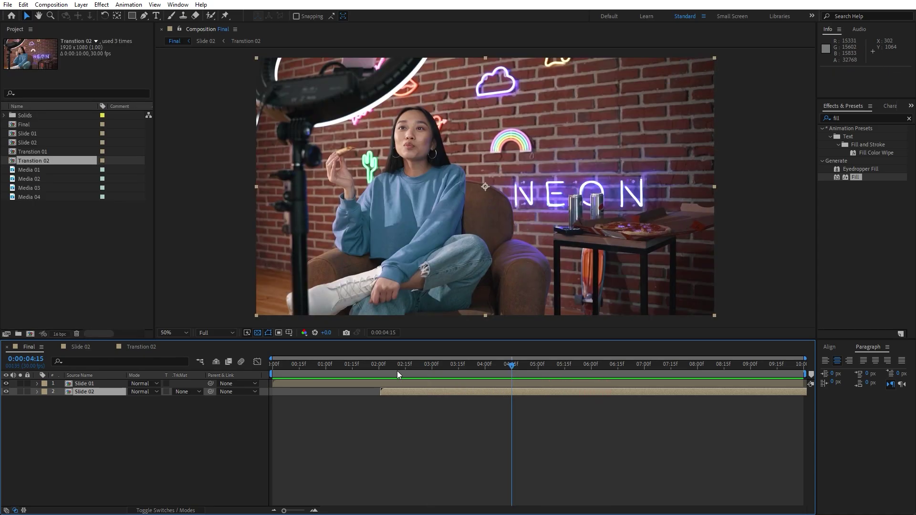
click(37, 143)
key(ctrl+d)
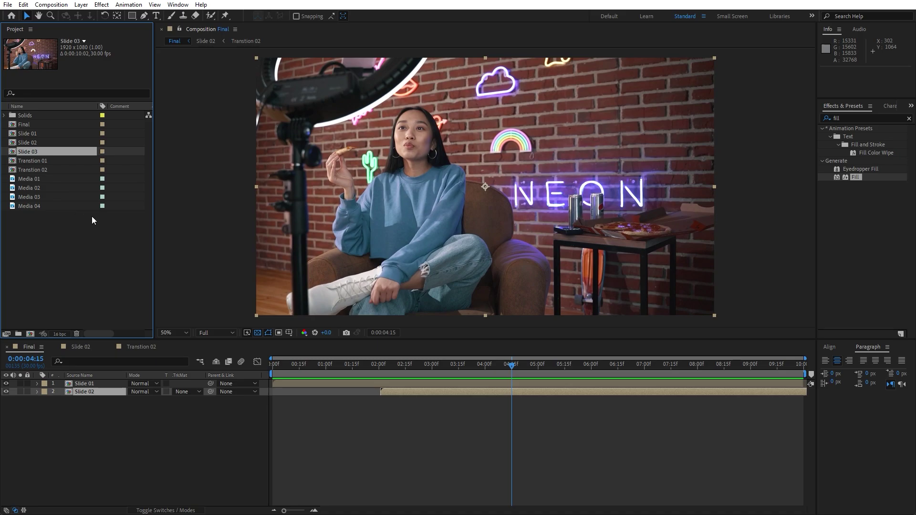
drag(27, 153, 150, 478)
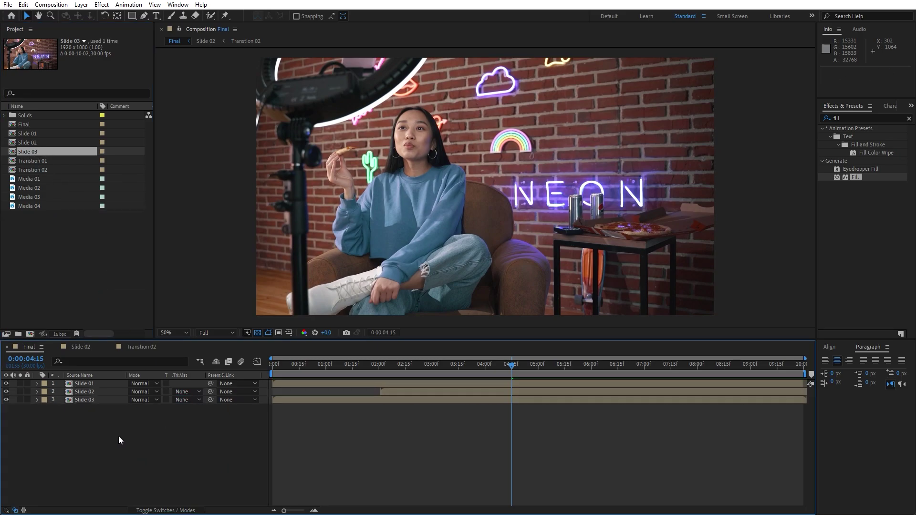
drag(280, 400, 495, 401)
In Slide 03, duplicate Transtion 02 as Transtion 03 and swap it in as the three layers' source
click(76, 423)
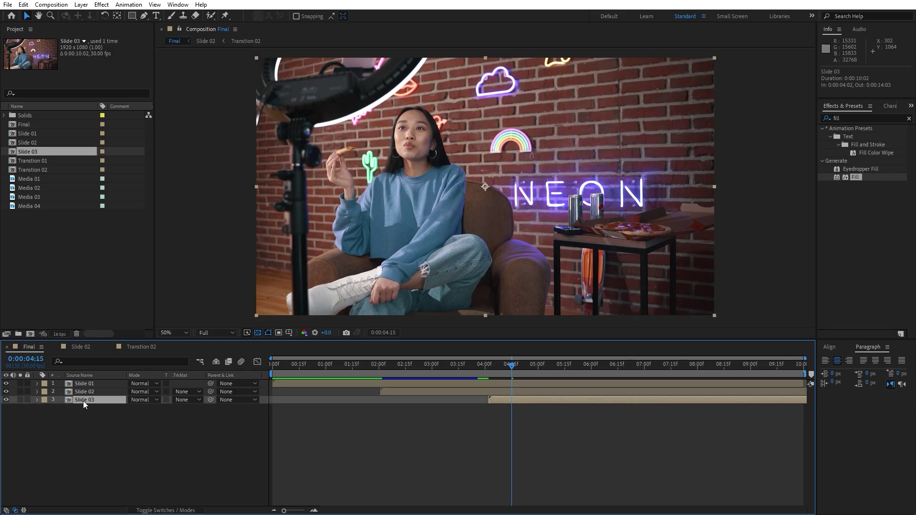
double_click(83, 401)
drag(103, 443, 72, 381)
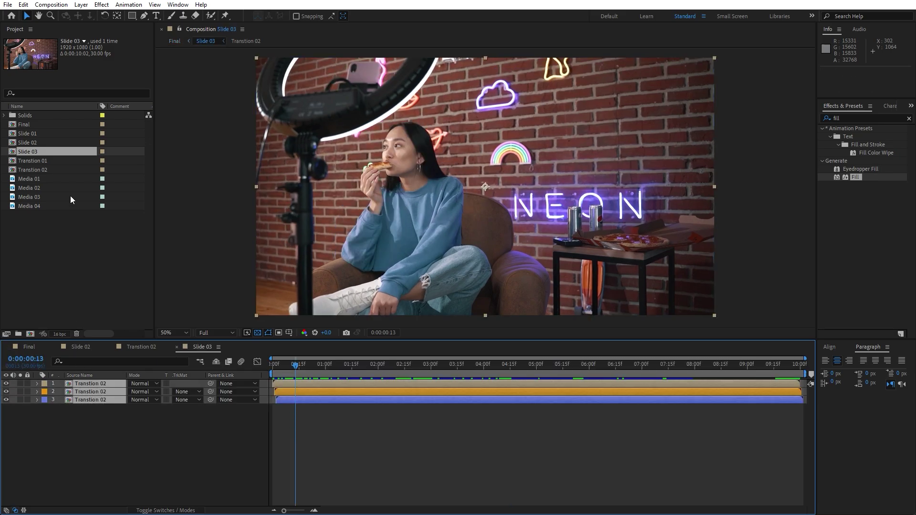
click(45, 167)
key(ctrl+d)
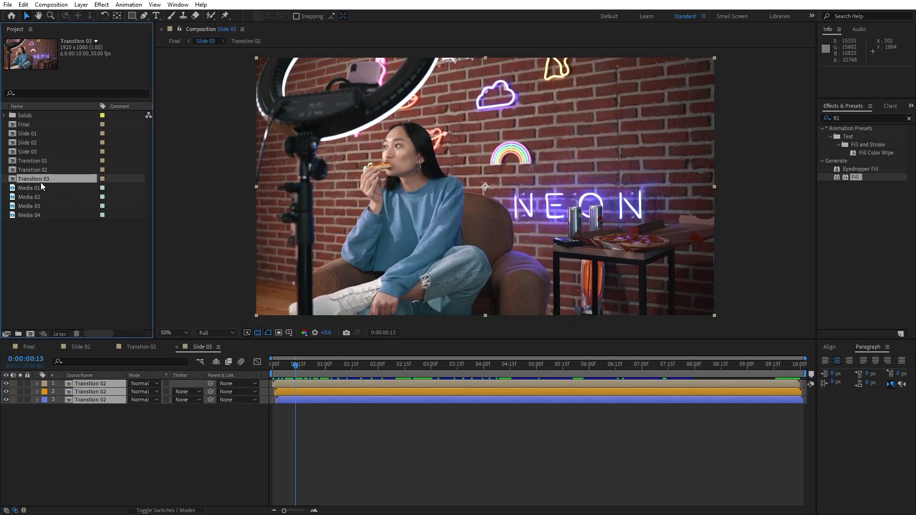
drag(44, 179, 99, 396)
Replace the Media 02 layer in Transtion 03 with the Media 03 market clip
double_click(94, 403)
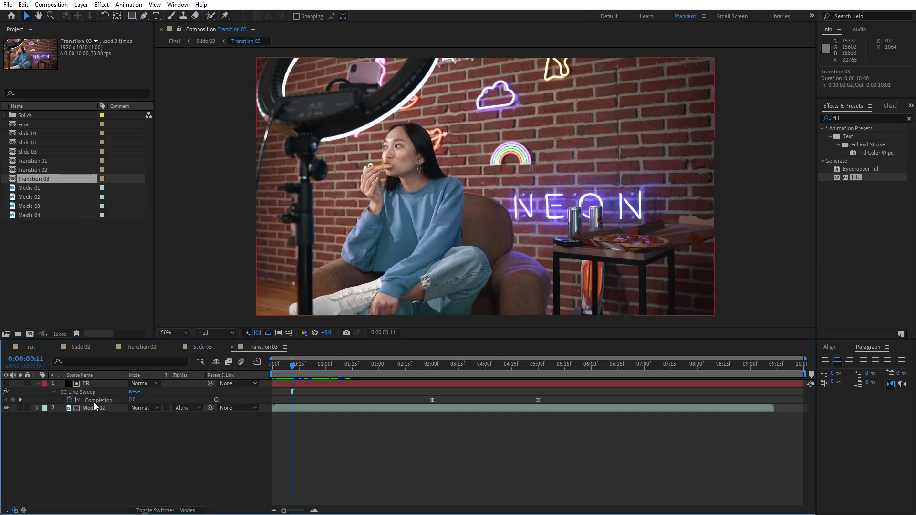
click(37, 383)
click(95, 393)
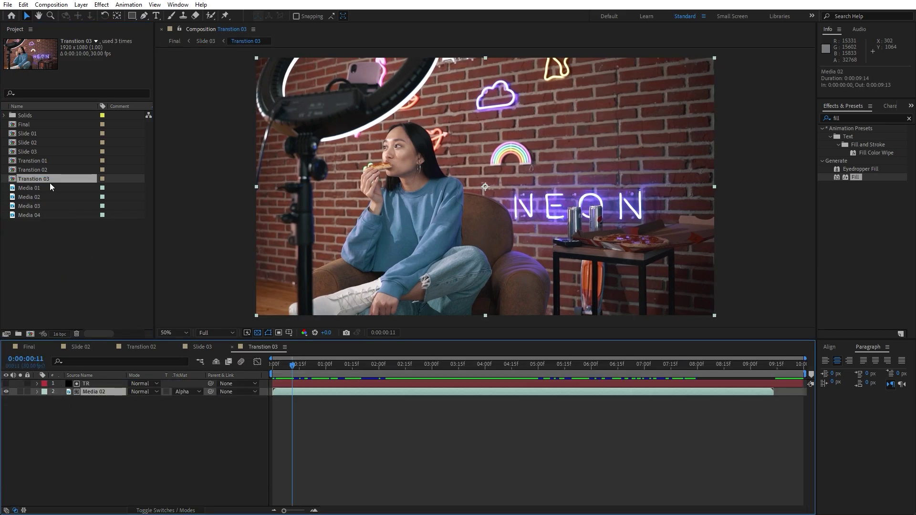
click(45, 206)
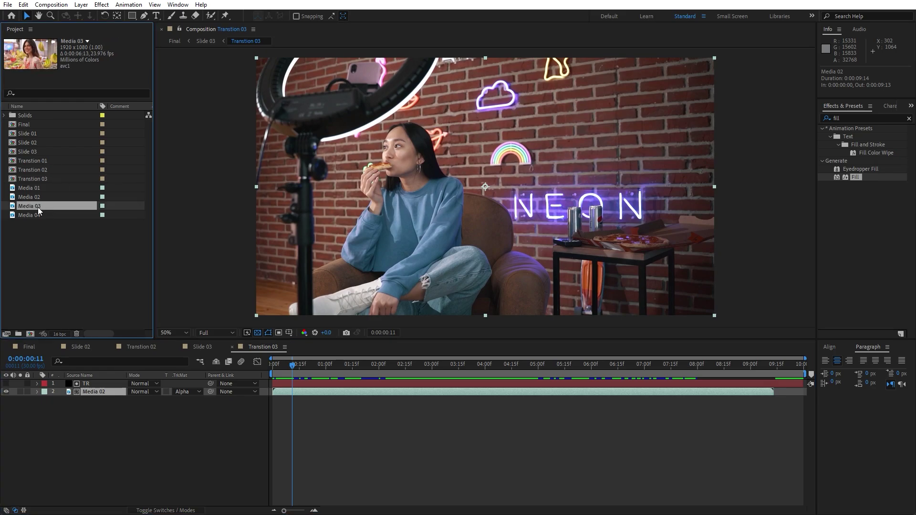
drag(33, 207, 89, 392)
Check the new clip at 0:00:02:17, then inspect the staircase wipe in Final at 0:00:05:20
drag(293, 366, 409, 366)
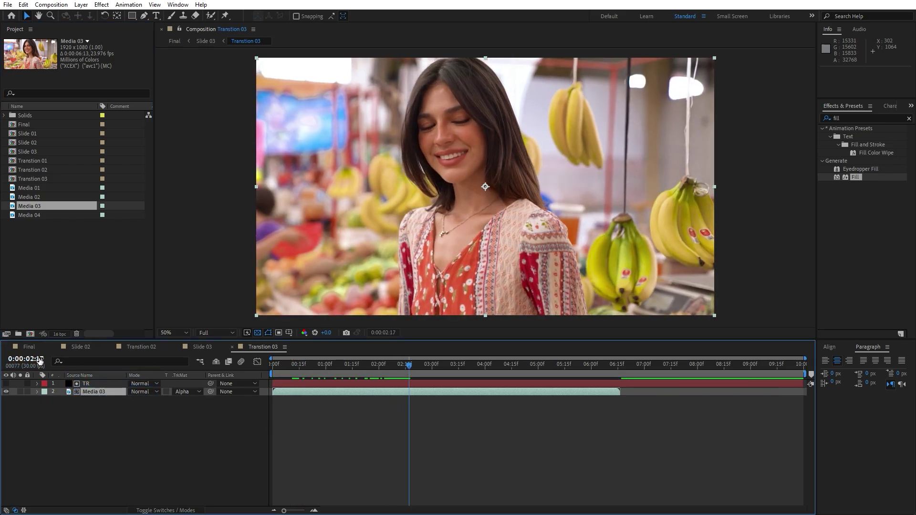
click(29, 347)
drag(517, 371, 574, 371)
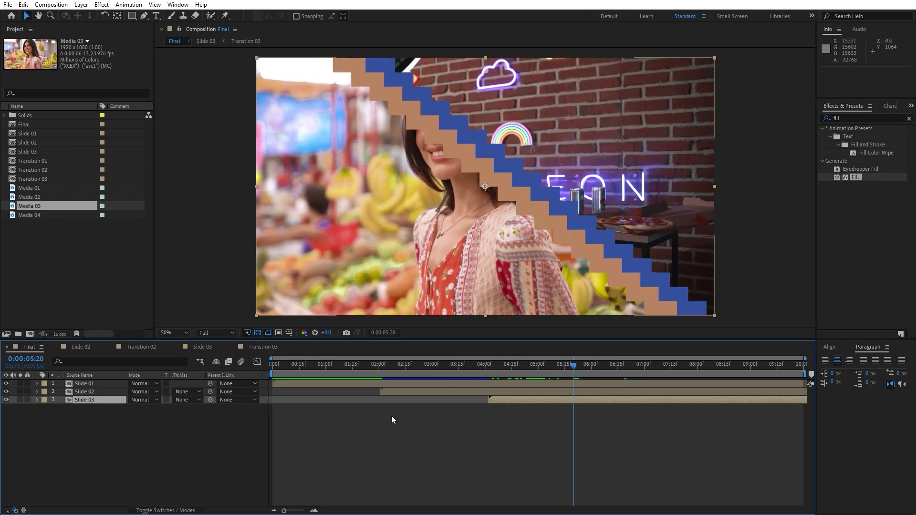
In Slide 03, set the first Transtion 03 layer's Fill colour to the banana yellow
double_click(85, 401)
drag(358, 371, 454, 372)
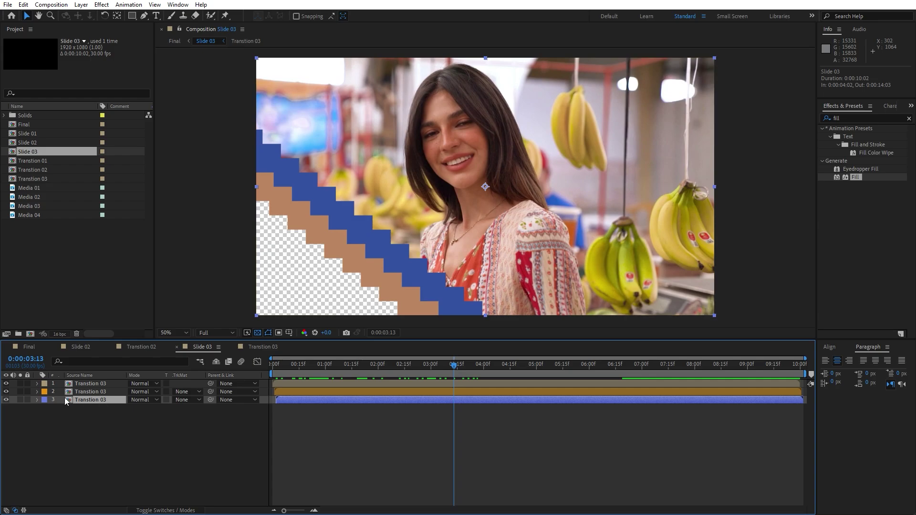
key(F3)
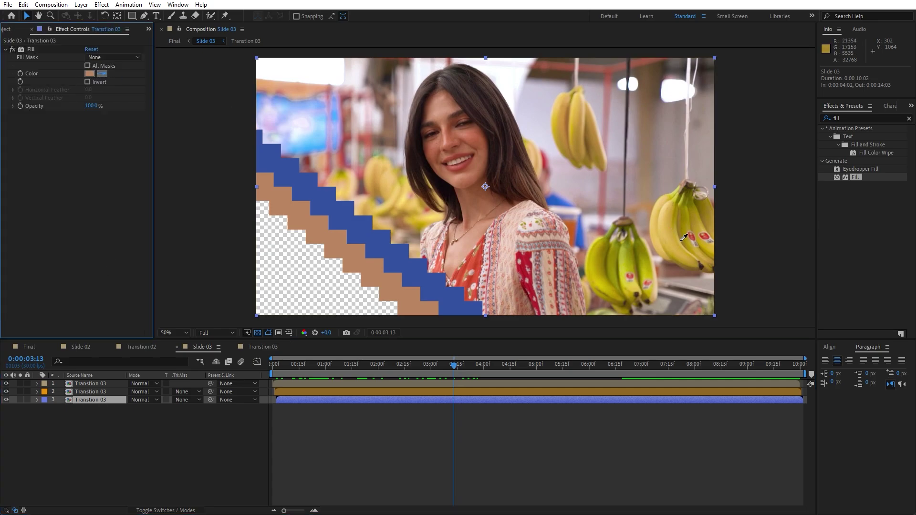
click(673, 230)
Set the second Transtion 03 layer's Fill colour to the dark hair brown, then return to Final
click(95, 391)
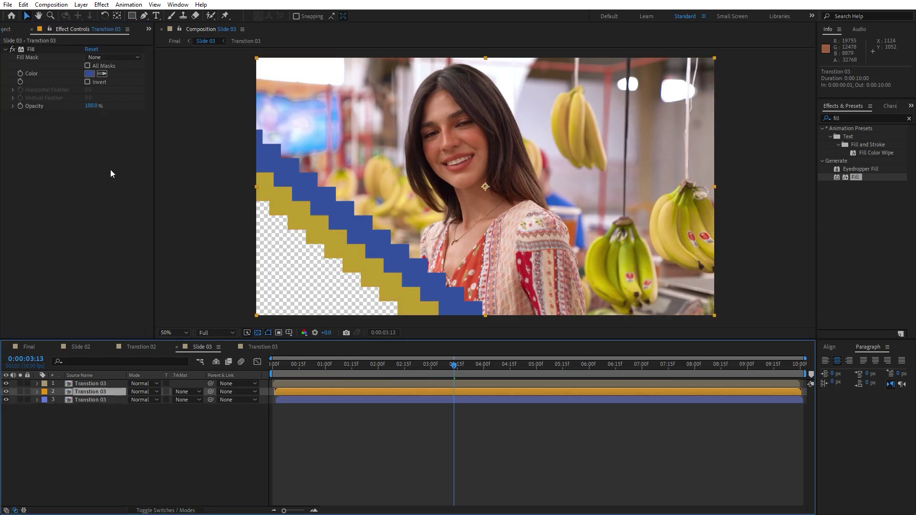
click(106, 73)
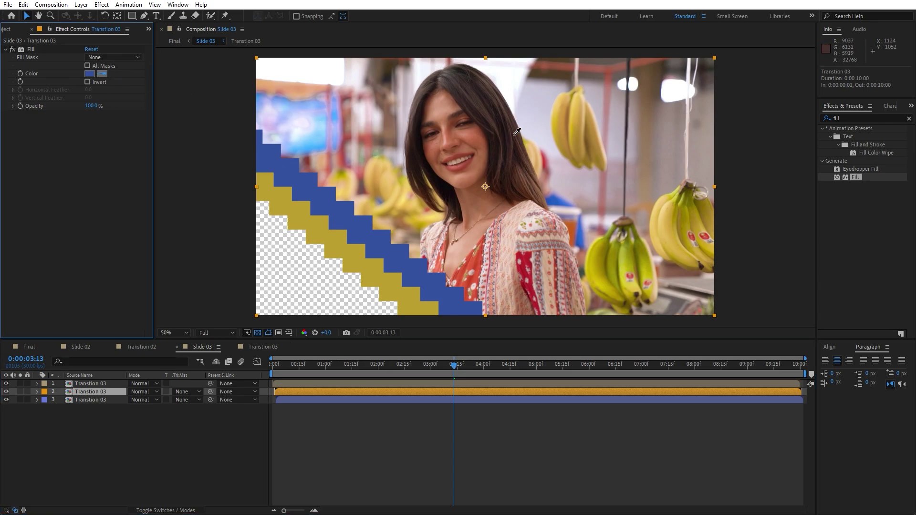
click(508, 122)
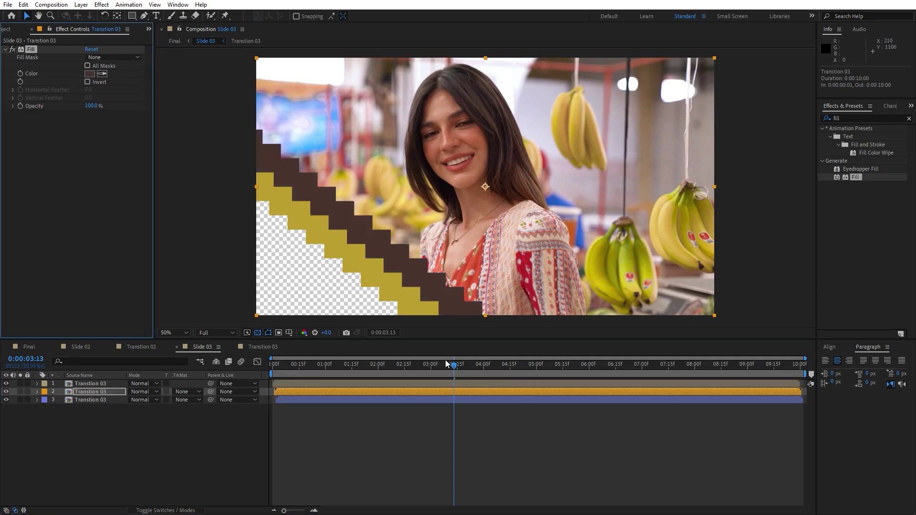
click(29, 347)
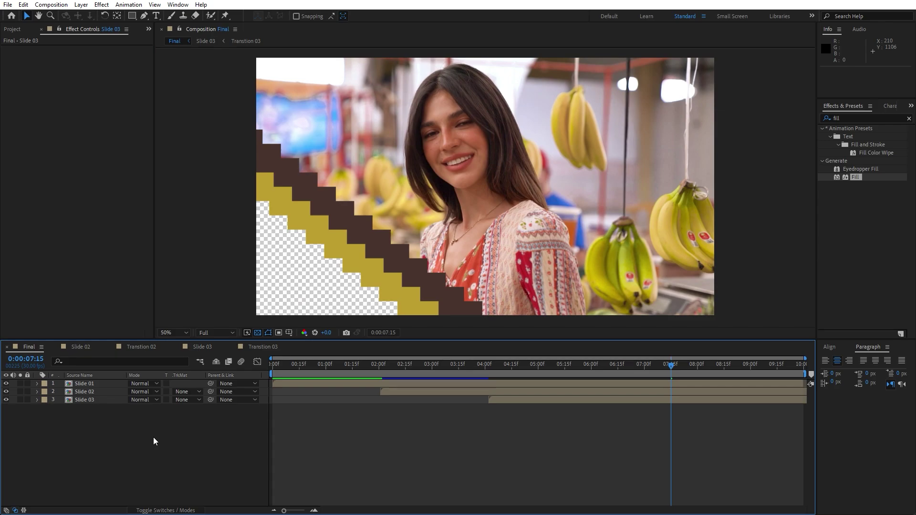
Preview Final, scrub to the Slide 03 wipe, and close Effect Controls to show the Project panel
key(space)
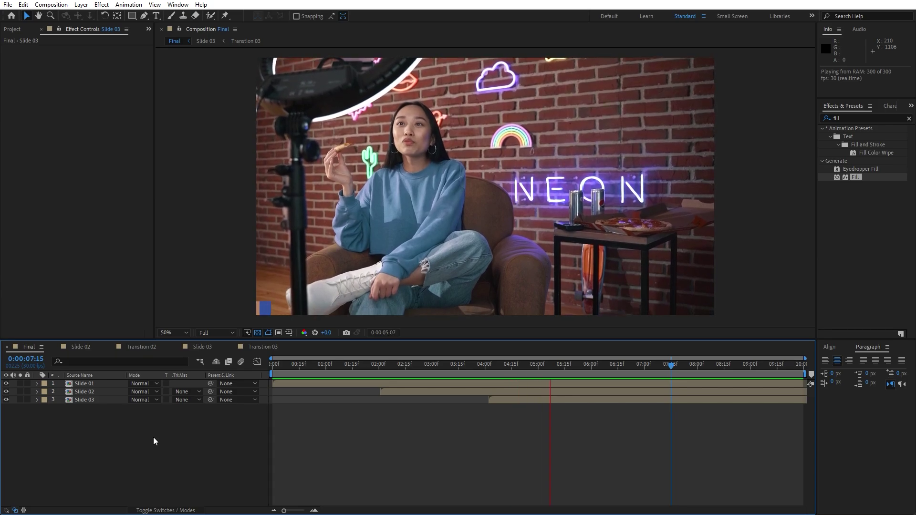
click(472, 365)
drag(463, 372, 554, 366)
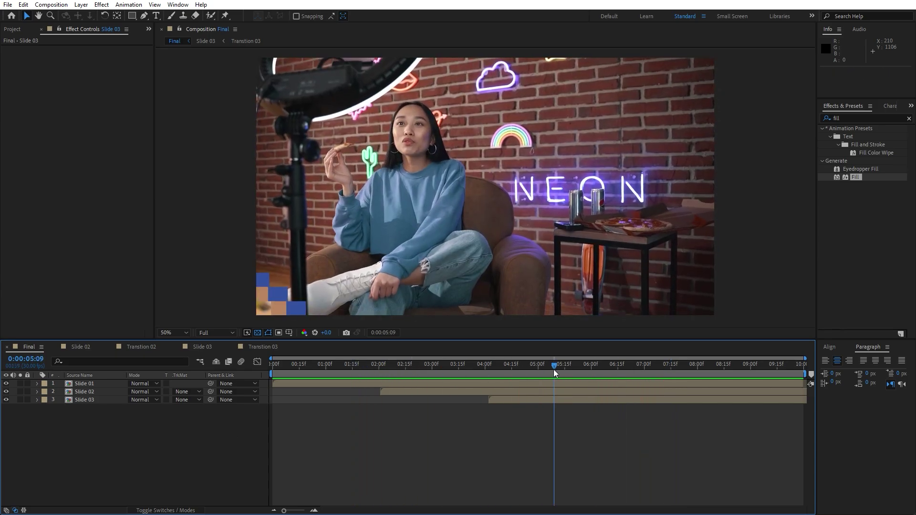
click(41, 30)
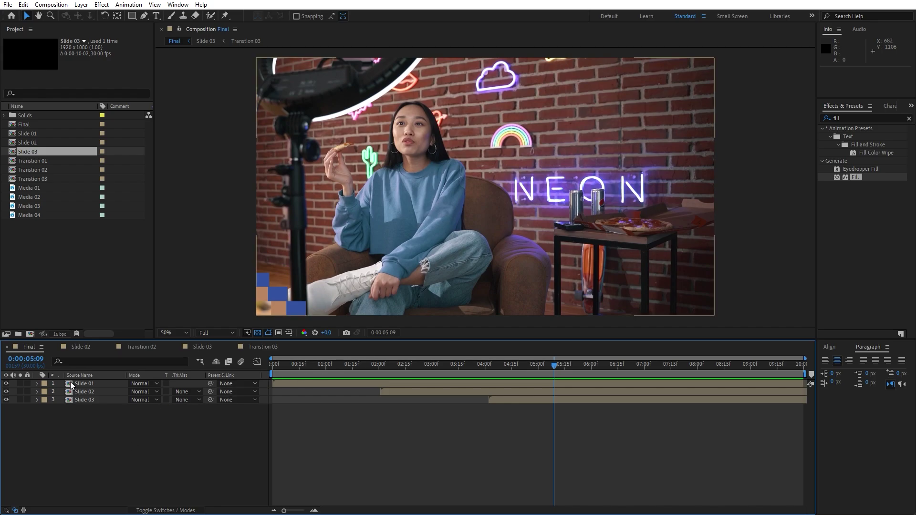
Close the Slide 02, Transtion 02, Slide 03 and Transtion 03 timelines, then preview the three slides in Final
click(56, 349)
click(56, 350)
click(56, 350)
click(56, 350)
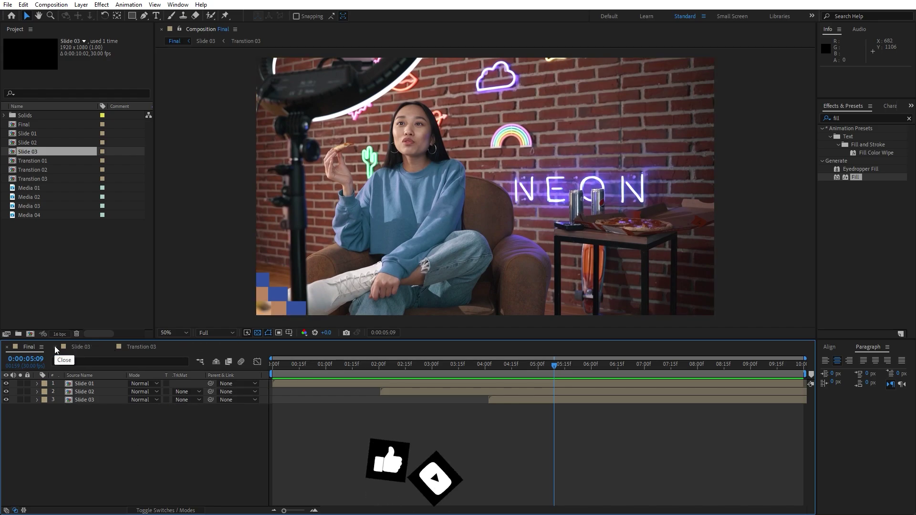
click(320, 367)
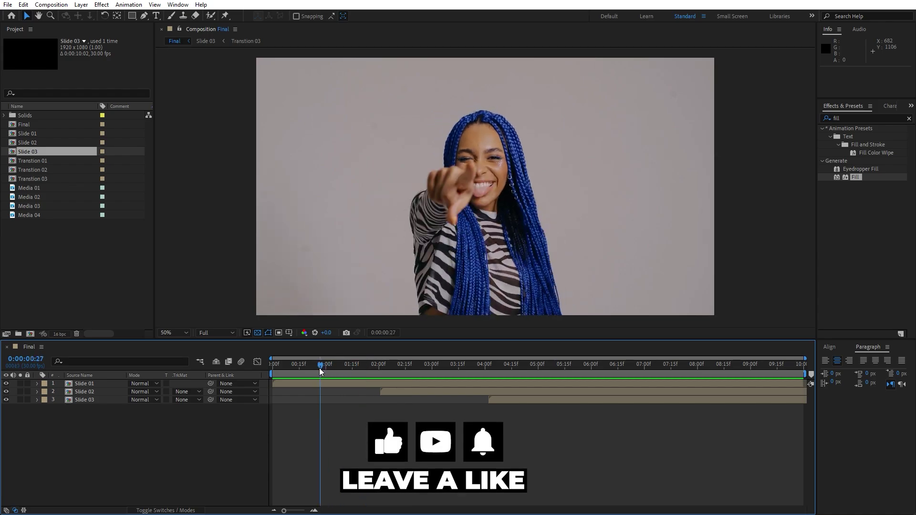
mouse_move(380, 372)
mouse_down()
mouse_move(580, 374)
mouse_move(382, 375)
mouse_up()
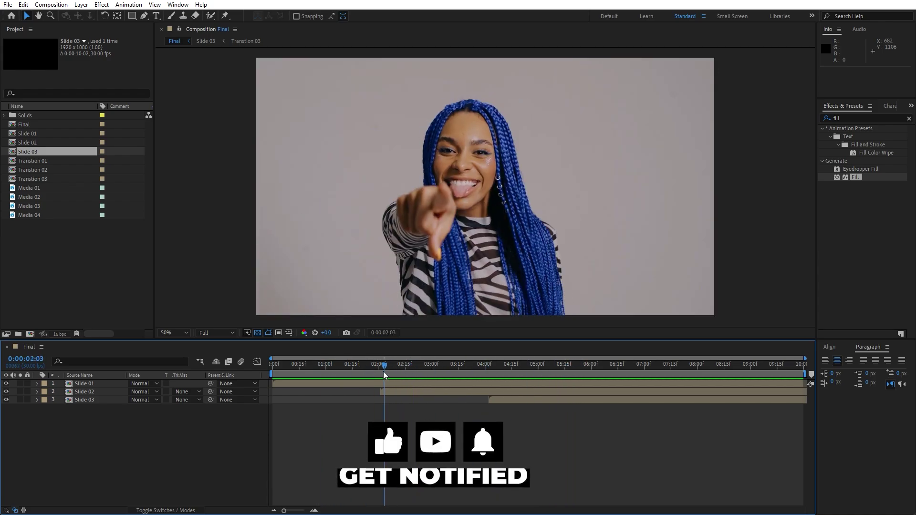
key(space)
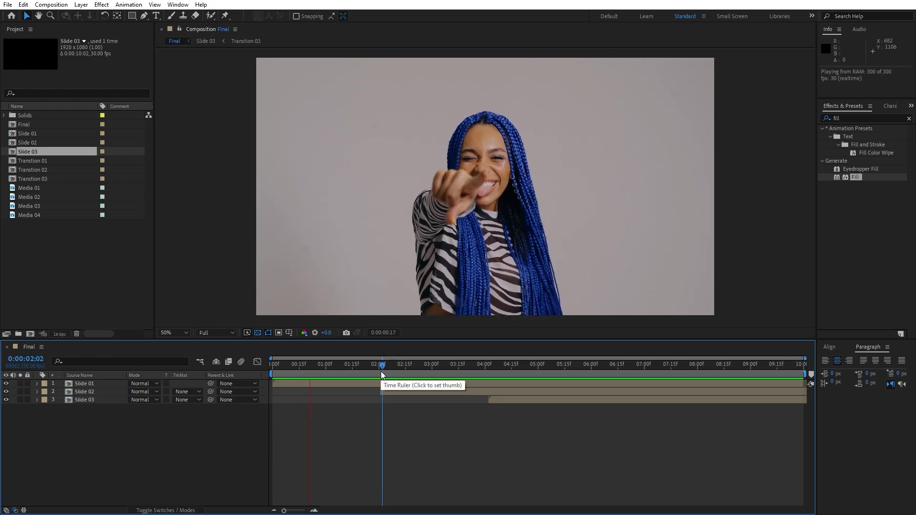
drag(381, 375, 461, 366)
key(space)
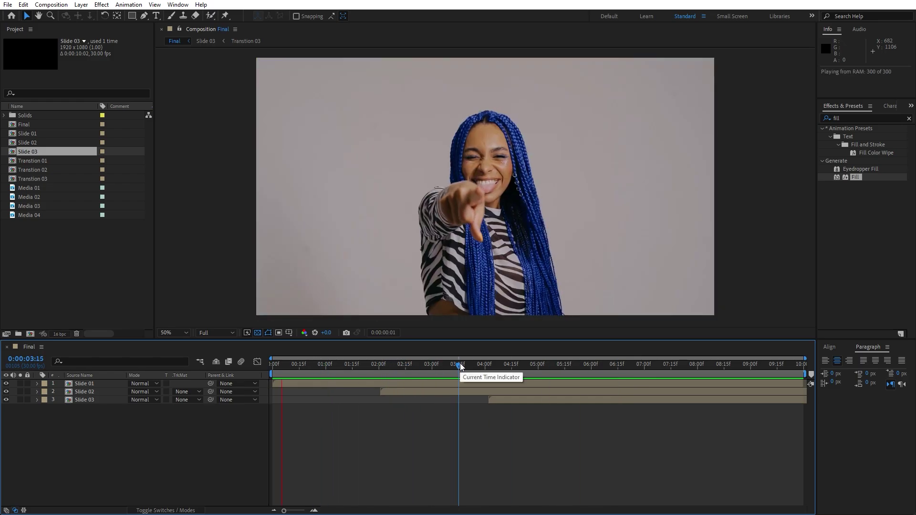